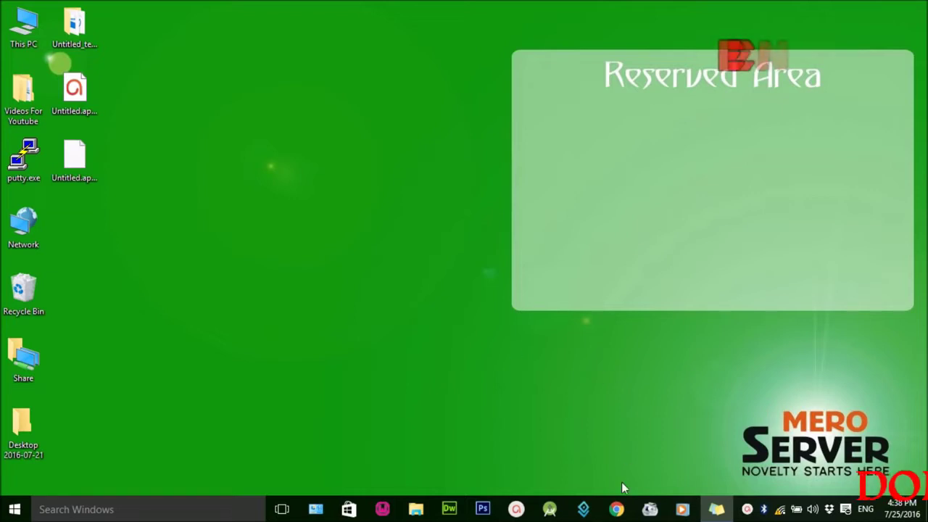
# Step: Open Google Chrome from its taskbar icon
pyautogui.click(618, 507)
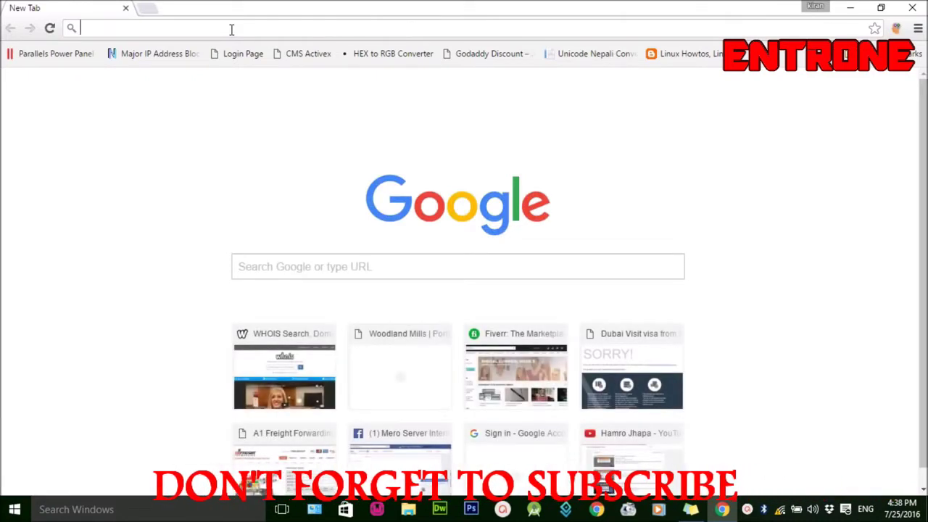
# Step: Load 192.168.0.1 and start entering the login user name in the authentication prompt
pyautogui.write('19')
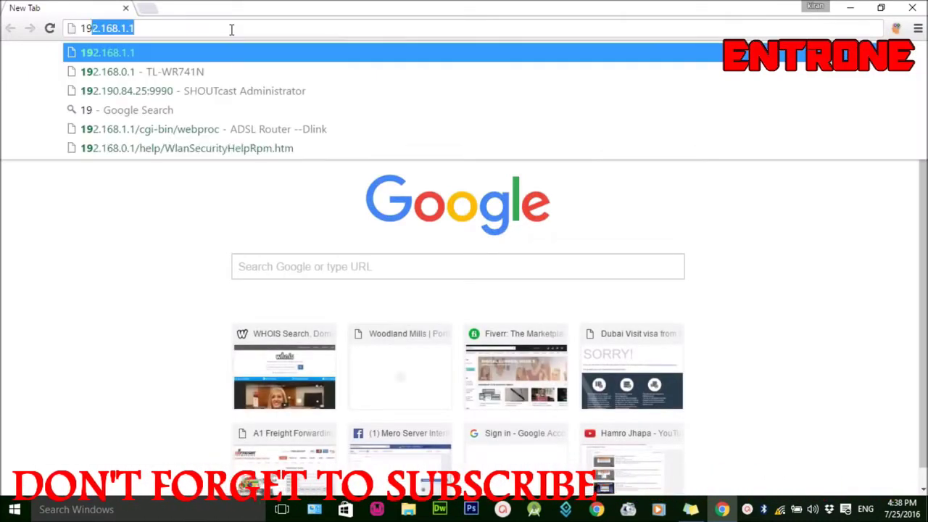
pyautogui.write('2.168.')
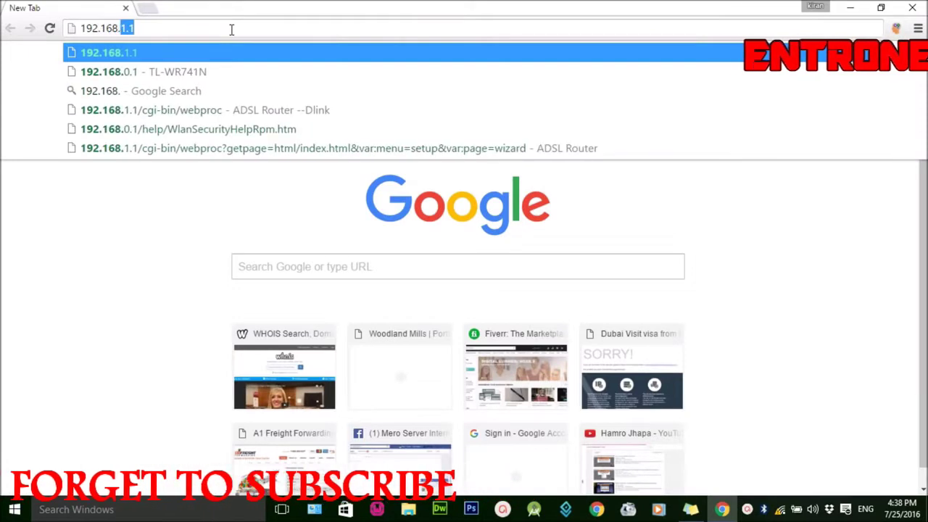
pyautogui.write('0.1')
pyautogui.press('Return')
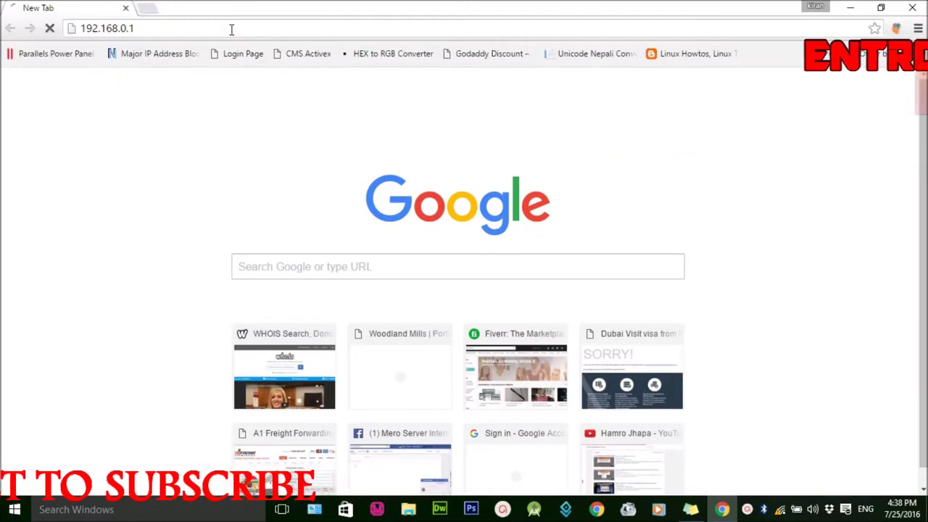
pyautogui.click(437, 122)
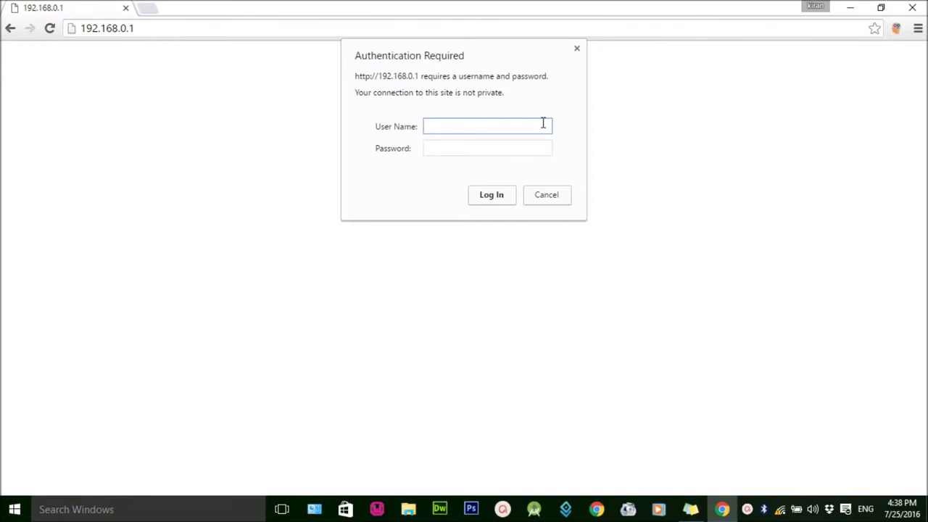
# Step: Log in to the TP-Link admin with the admin credentials and open the Wireless page
pyautogui.write('in')
pyautogui.press('Tab')
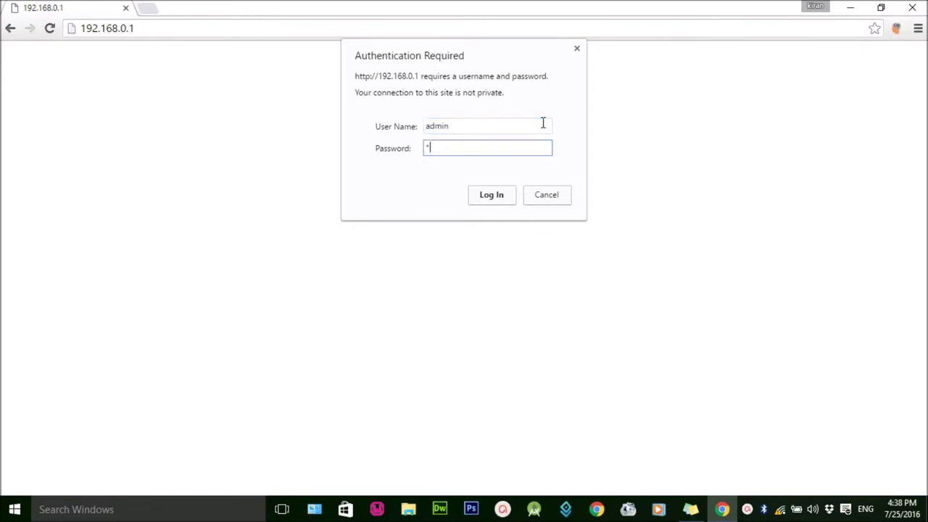
pyautogui.write('admin')
pyautogui.press('Return')
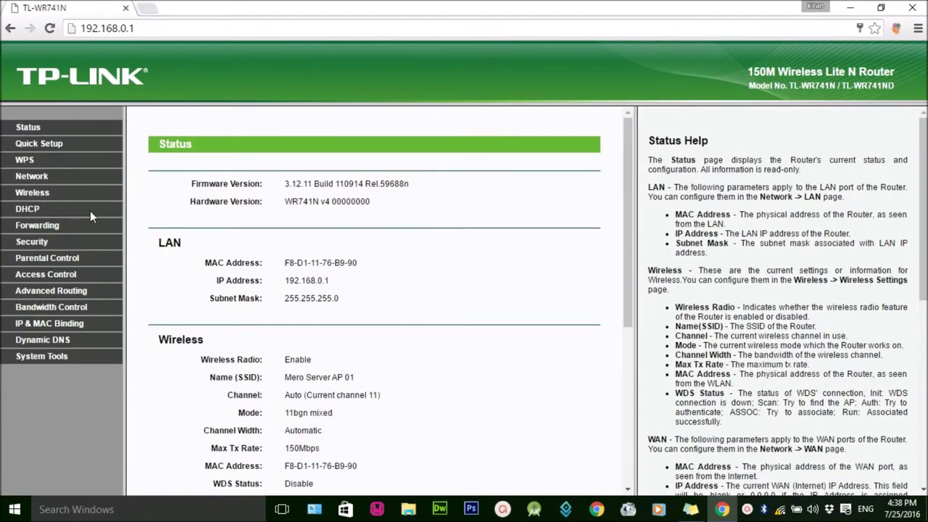
pyautogui.click(34, 193)
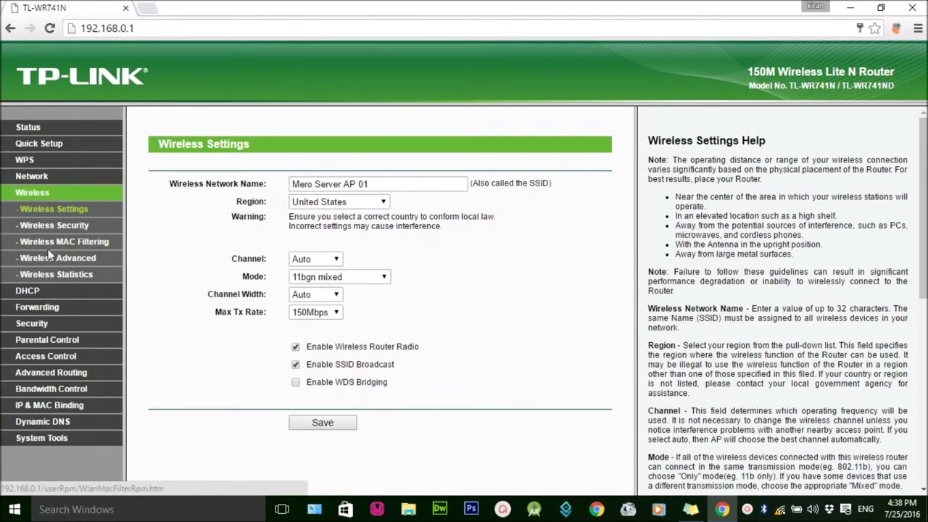
# Step: In Wireless Security, replace the WPA/WPA2-Personal password with a new one and save it
pyautogui.click(51, 225)
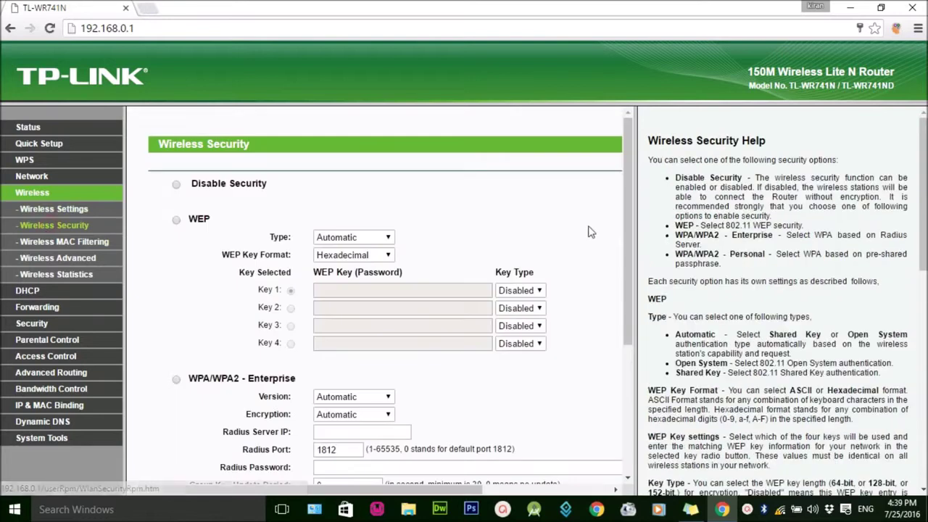
pyautogui.scroll(-3, 585, 239)
pyautogui.scroll(3, 585, 240)
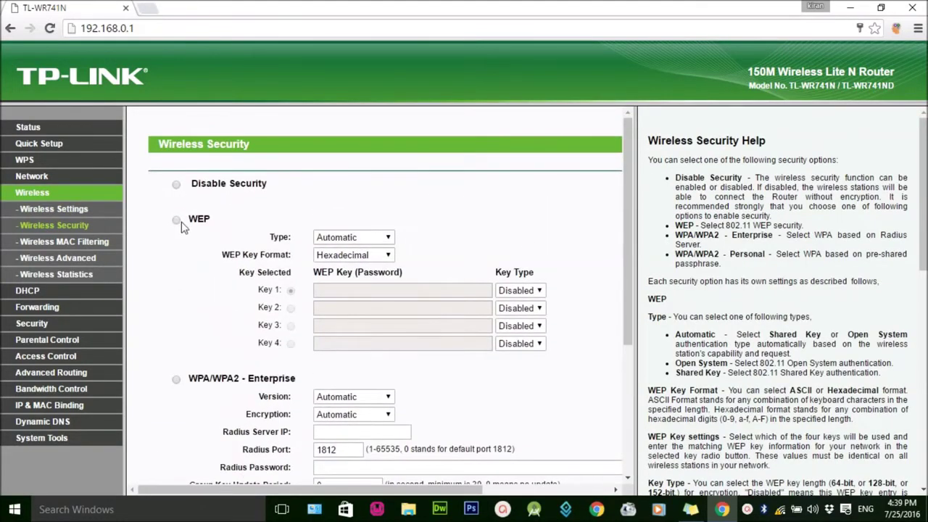
pyautogui.scroll(-1, 190, 208)
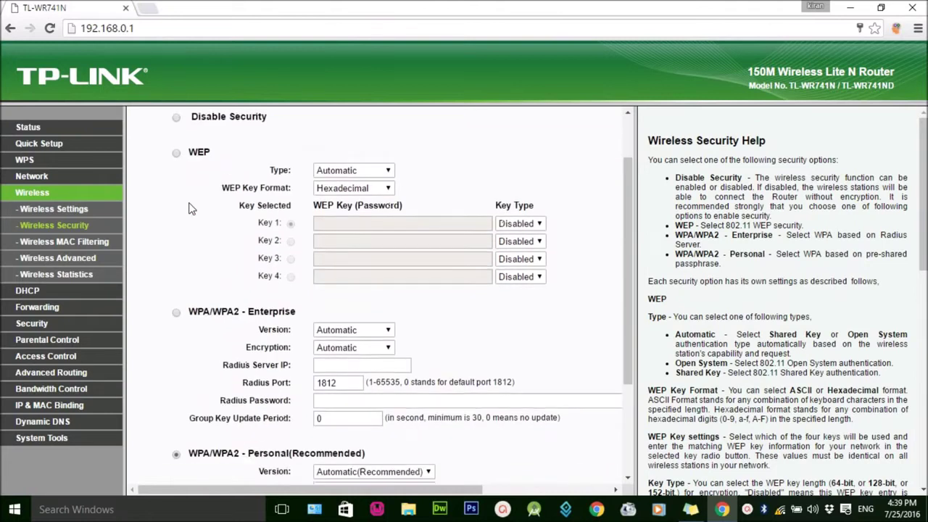
pyautogui.scroll(1, 190, 208)
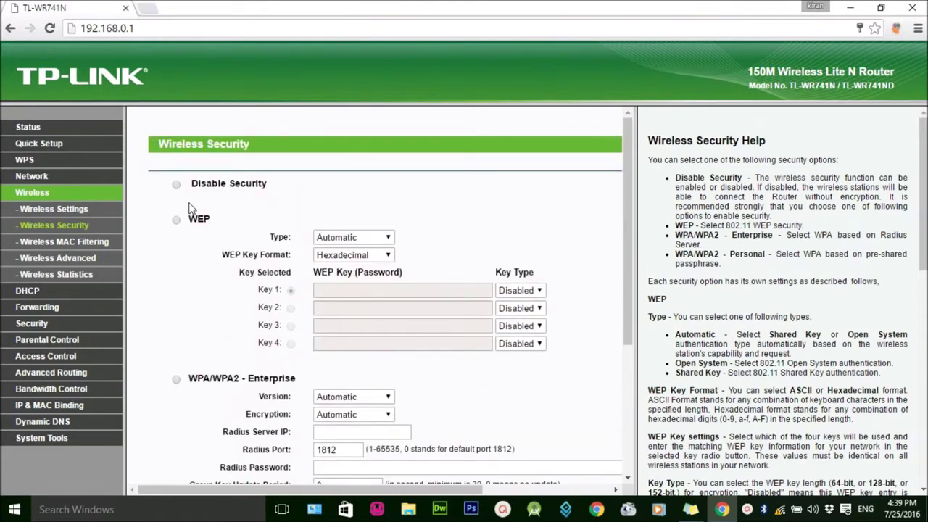
pyautogui.scroll(-2, 190, 208)
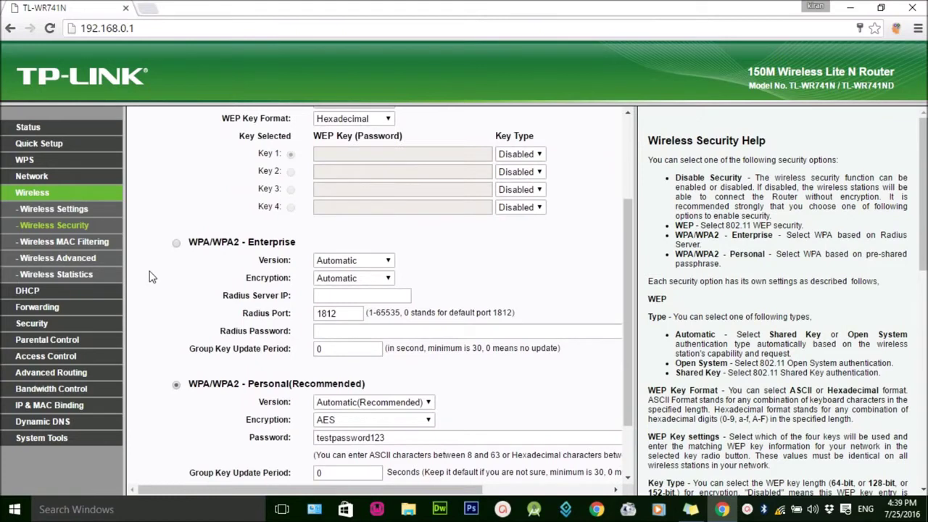
pyautogui.scroll(-1, 188, 290)
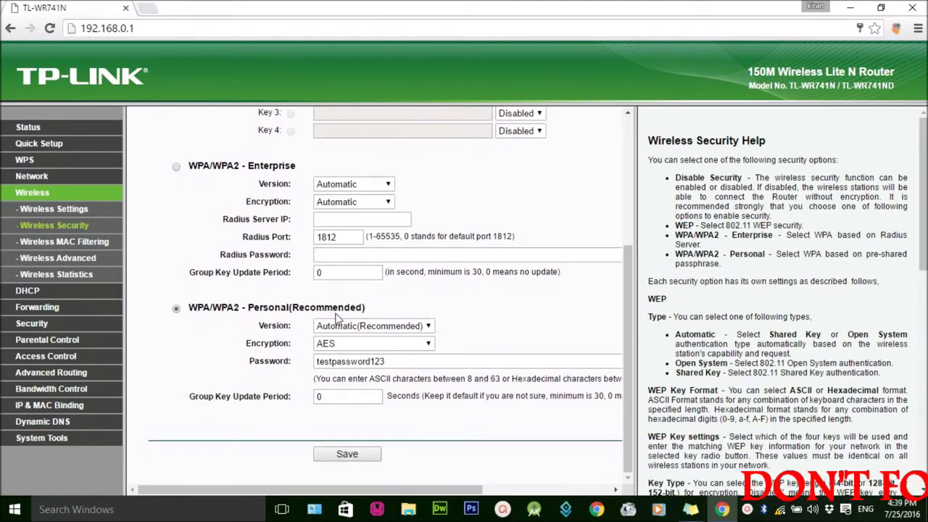
pyautogui.doubleClick(263, 361)
pyautogui.doubleClick(402, 361)
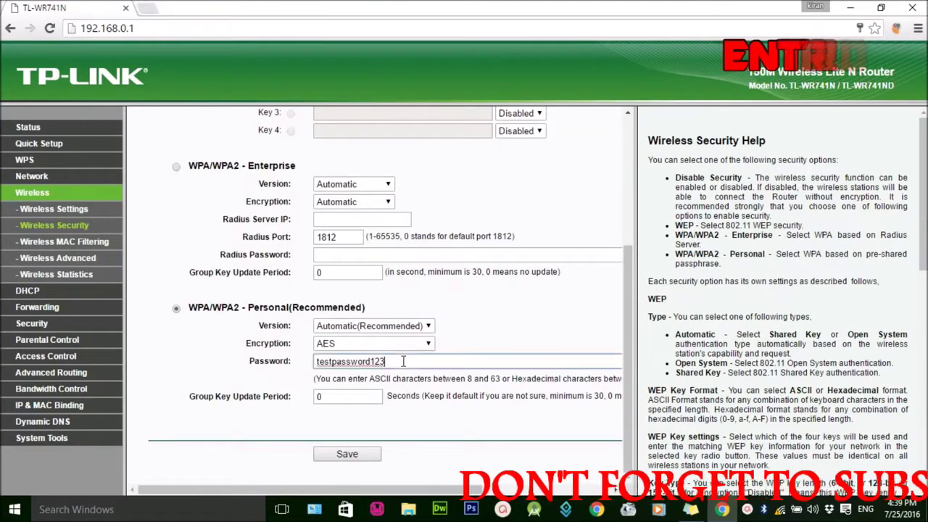
pyautogui.write('new')
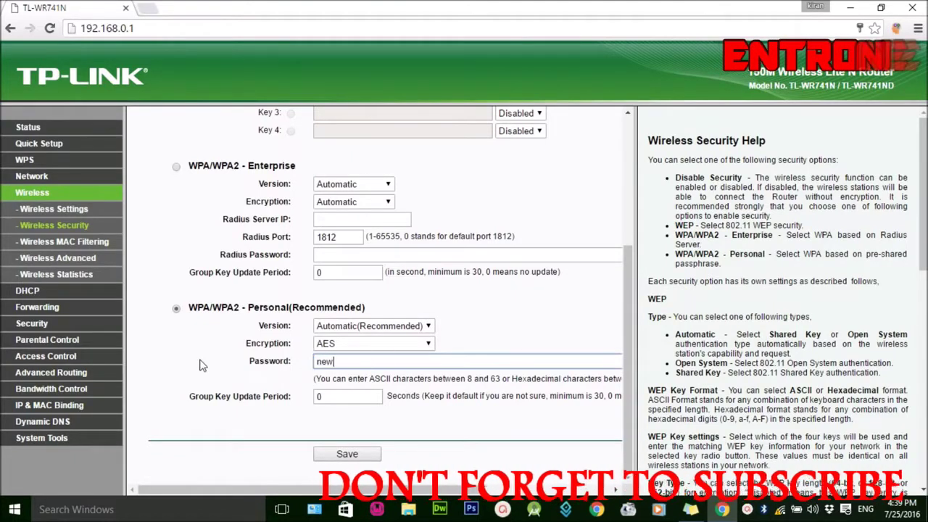
pyautogui.write('password')
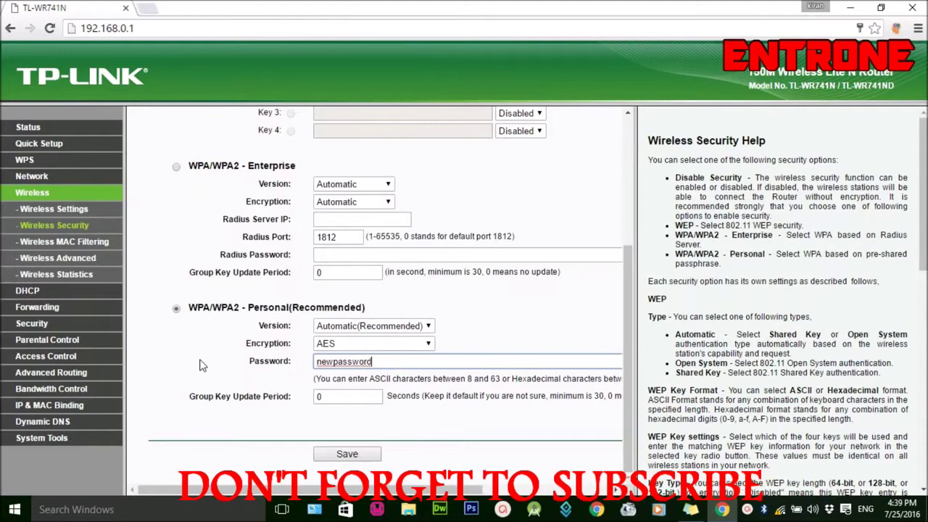
pyautogui.press('Return')
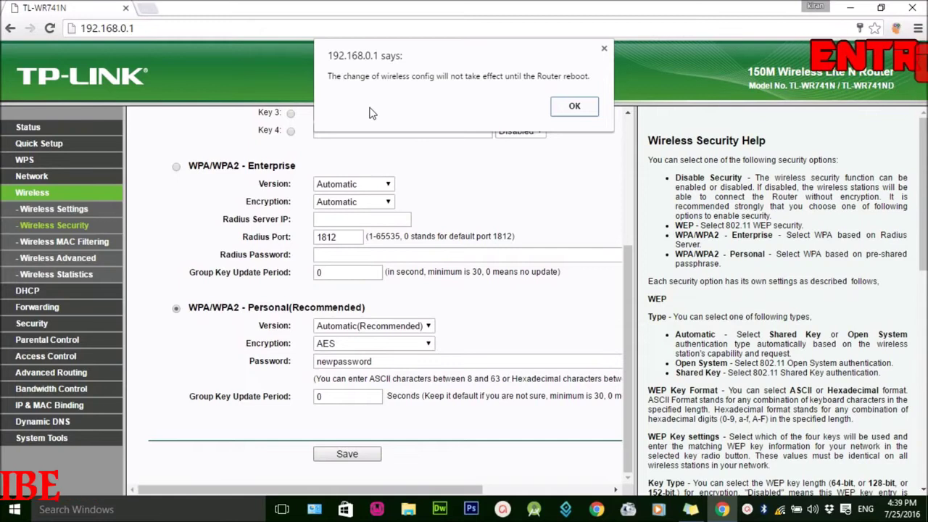
# Step: Dismiss the reboot notice and reboot the router from System Tools > Reboot, confirming with OK
pyautogui.click(574, 106)
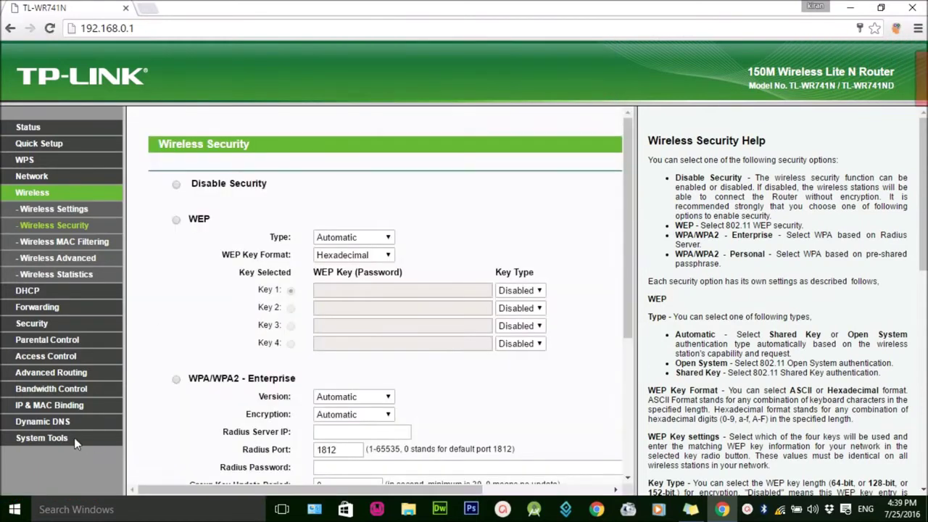
pyautogui.click(63, 444)
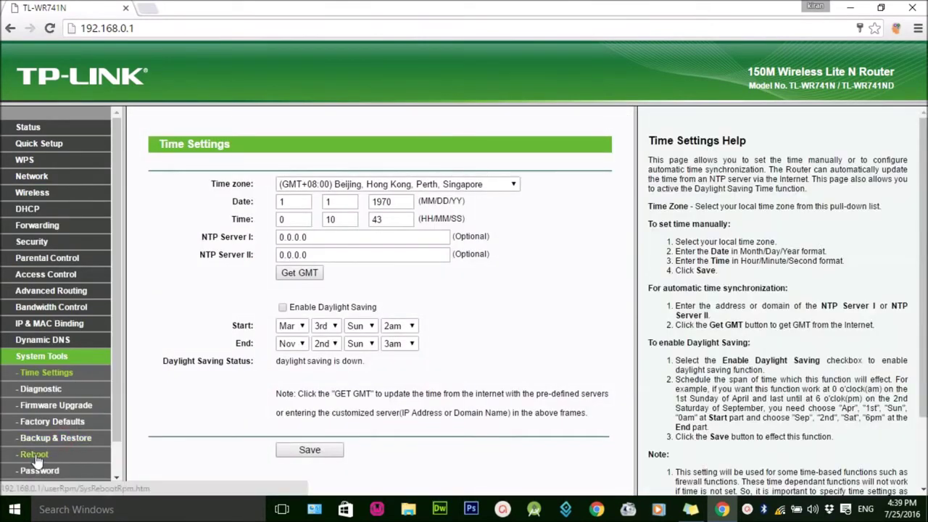
pyautogui.click(35, 456)
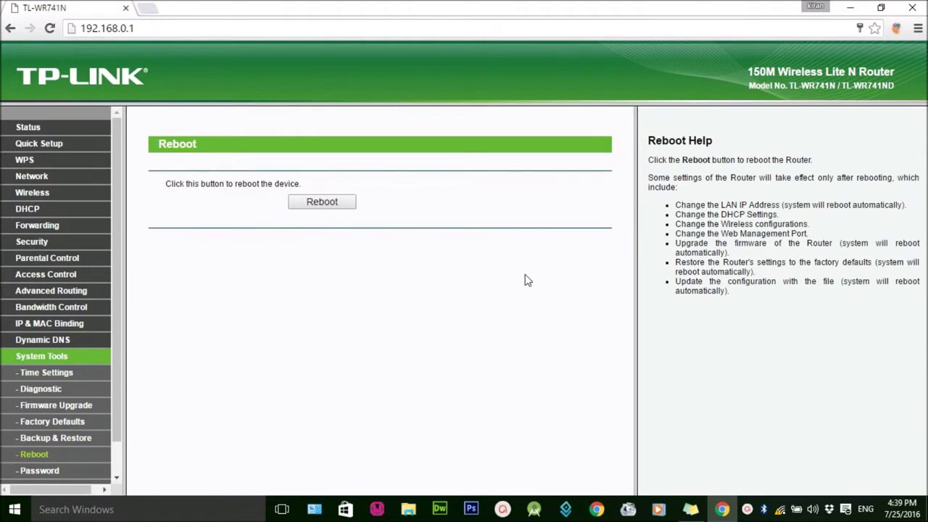
pyautogui.click(346, 203)
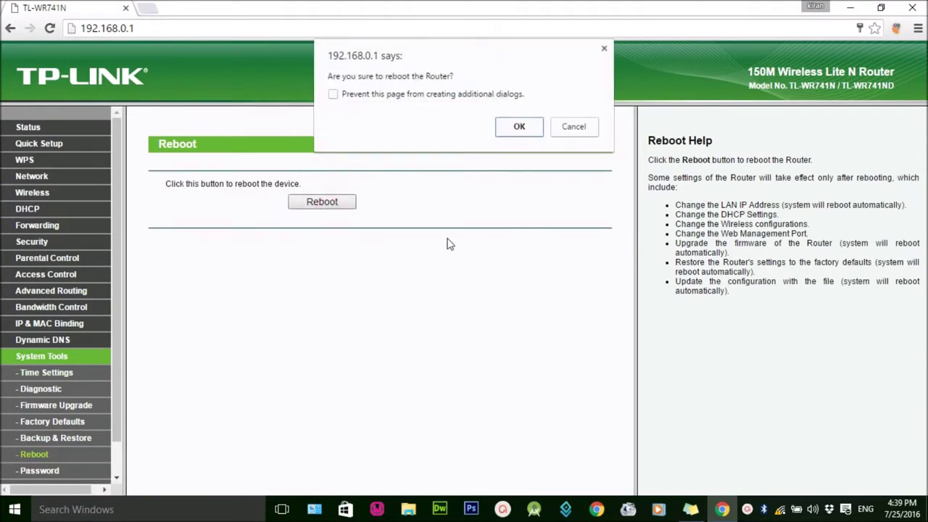
pyautogui.click(513, 133)
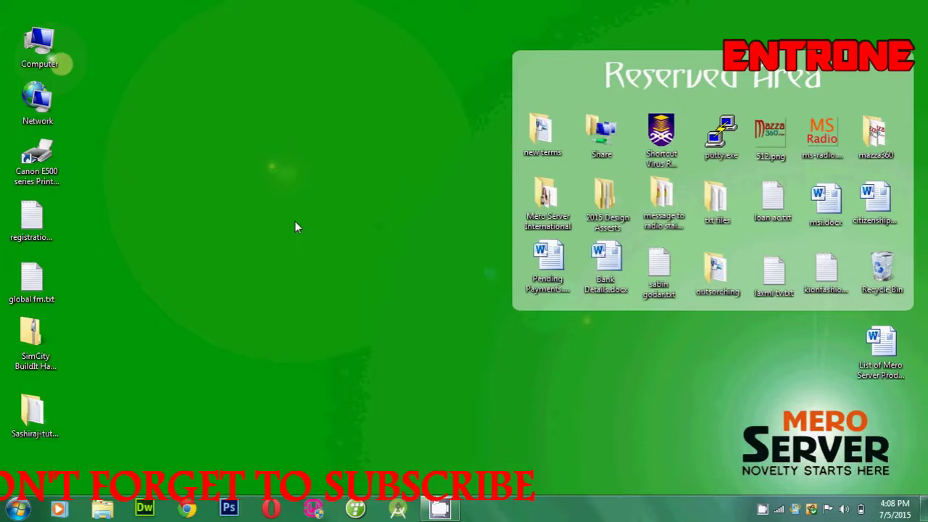
# Step: Refresh the Windows desktop from its right-click menu
pyautogui.rightClick(251, 170)
pyautogui.click(275, 209)
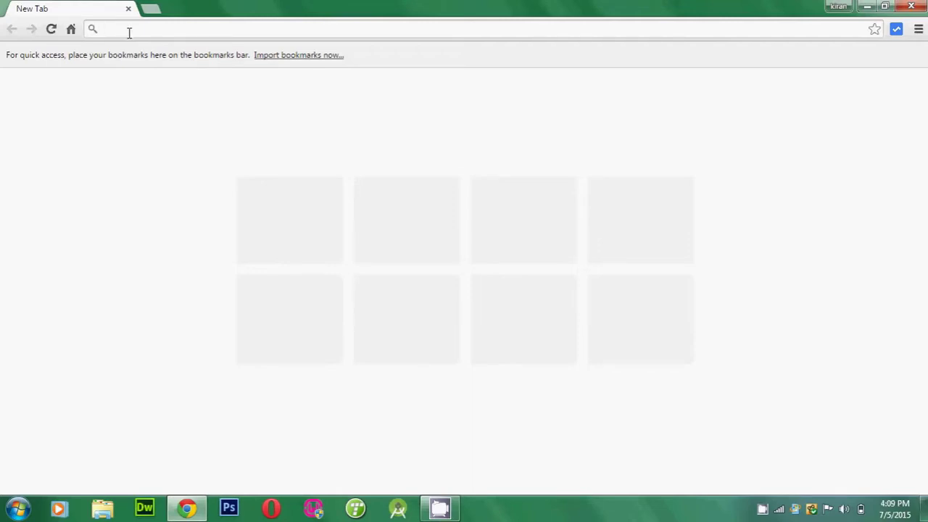
# Step: Load the D-Link DSL-2750U login page at 192.168.1.1
pyautogui.write('192.')
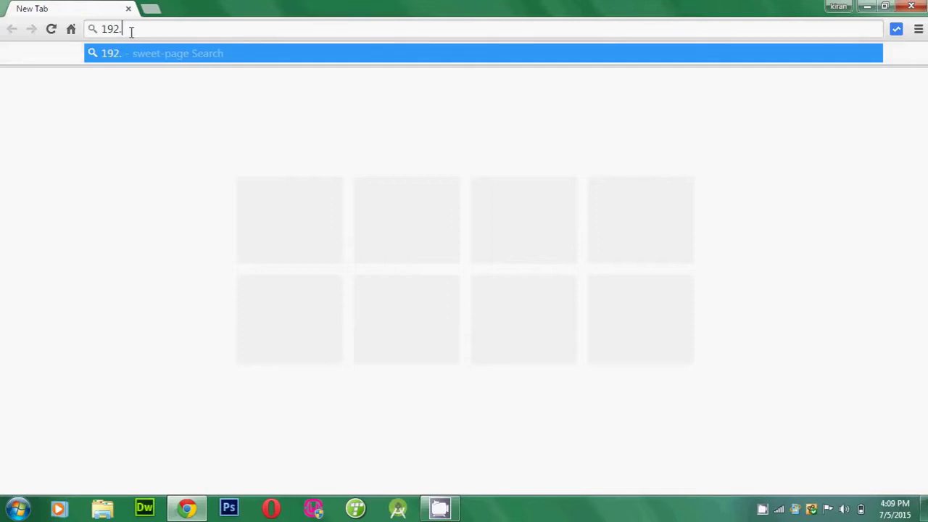
pyautogui.write('168.1.1')
pyautogui.press('Return')
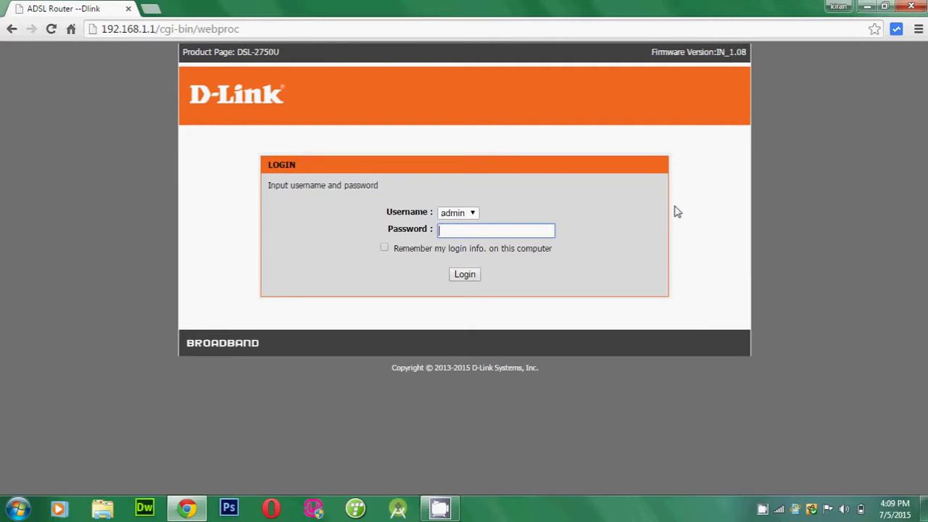
# Step: Enter the router password for user admin on the D-Link login page and sign in
pyautogui.doubleClick(132, 29)
pyautogui.click(145, 128)
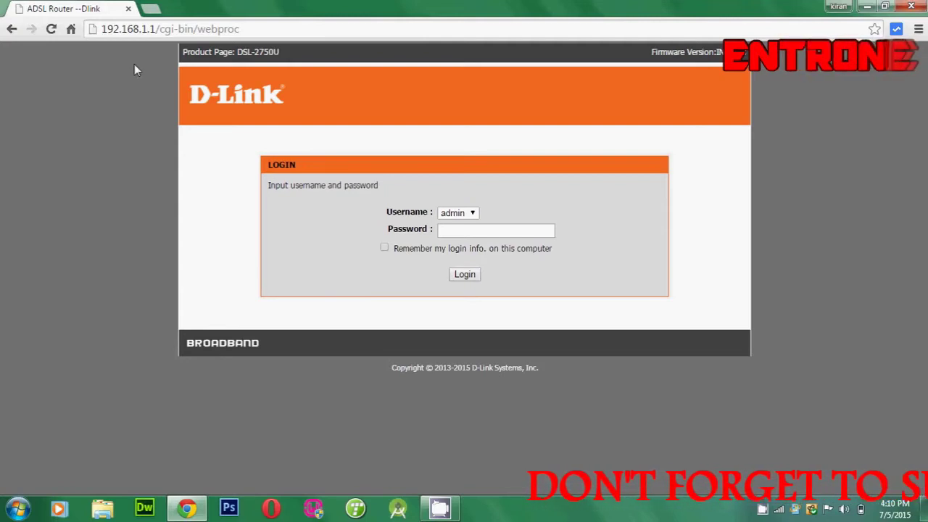
pyautogui.click(496, 230)
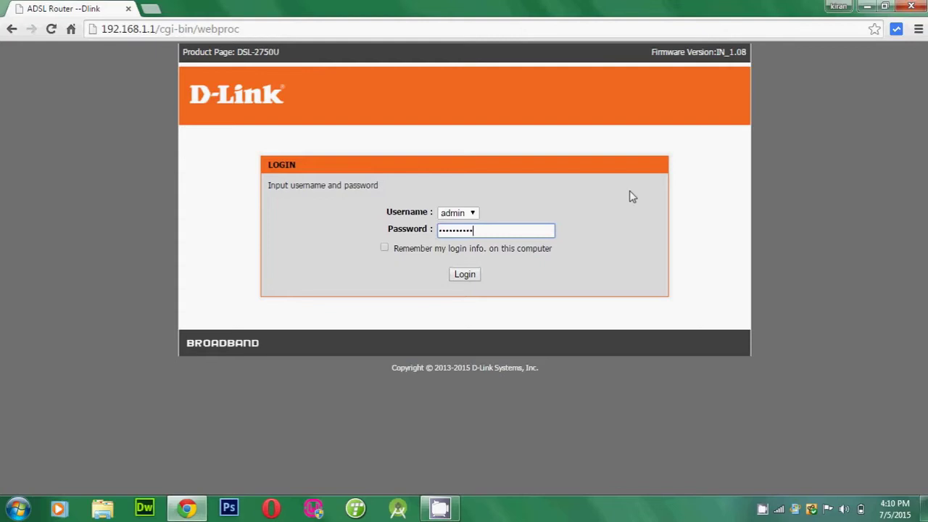
pyautogui.press('Return')
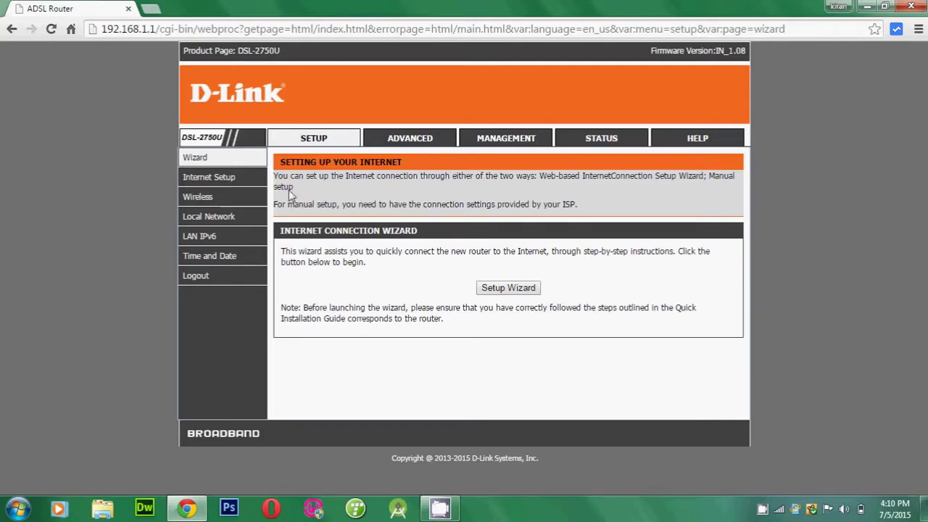
# Step: Open Setup > Wireless > Wireless Security and keep the Security Mode at WPA2 only
pyautogui.moveTo(196, 203)
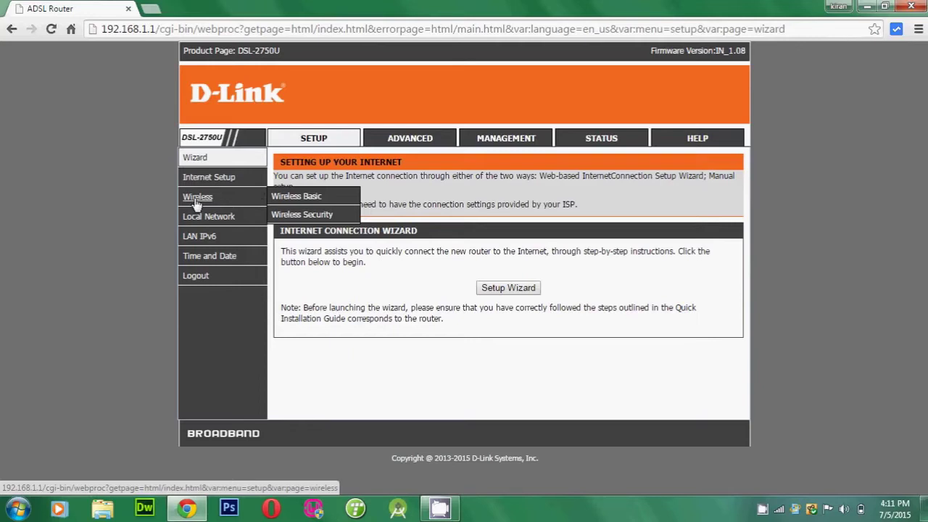
pyautogui.click(293, 216)
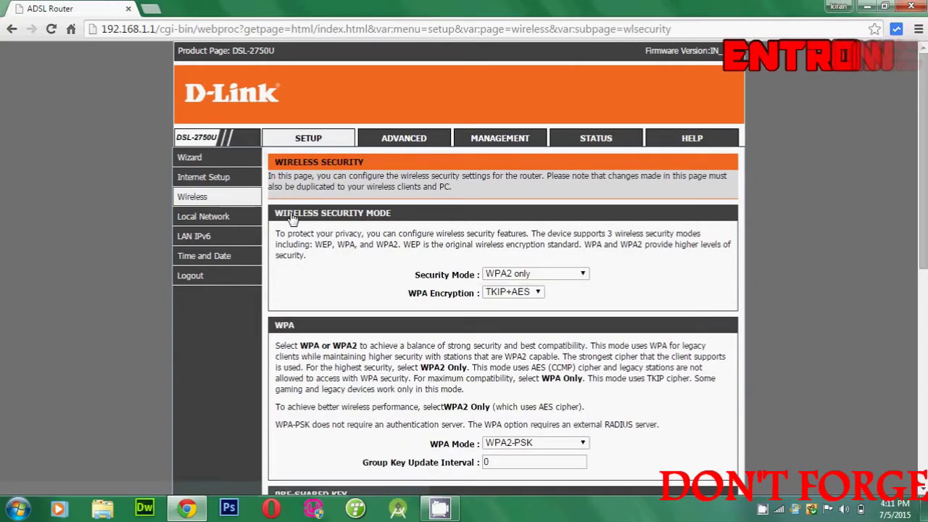
pyautogui.scroll(-1, 820, 184)
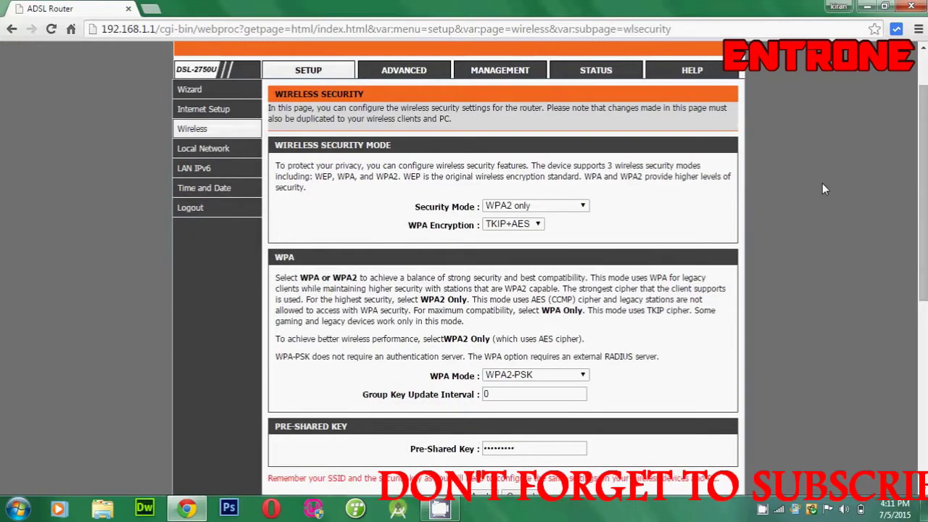
pyautogui.click(503, 209)
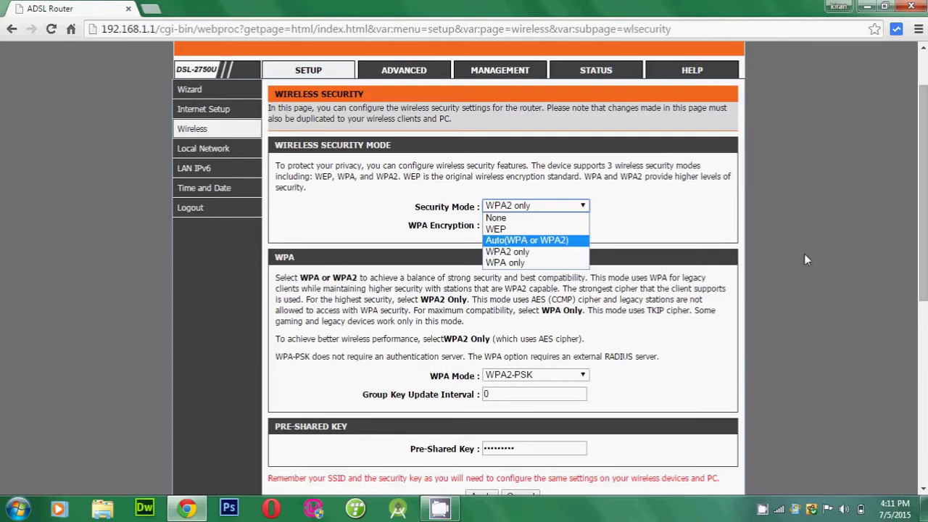
pyautogui.click(823, 262)
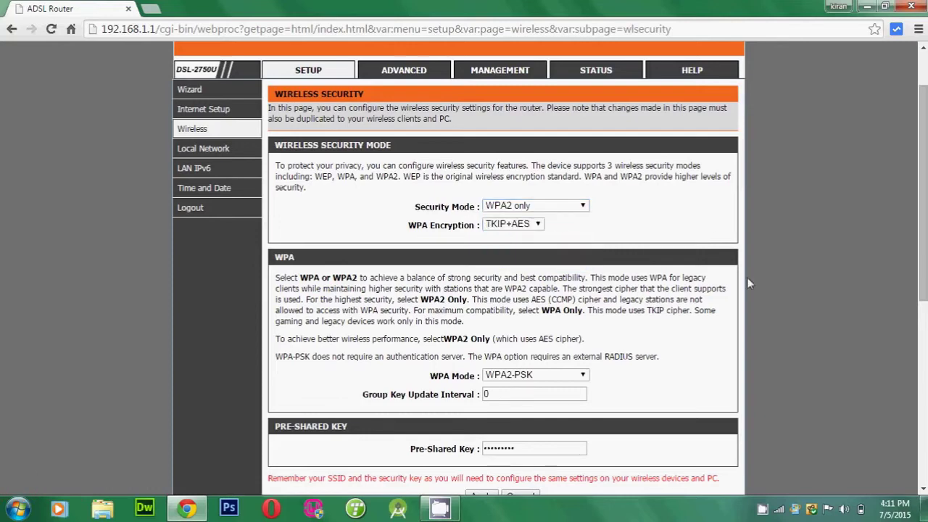
# Step: Replace the WPA2-PSK pre-shared key with a new key and apply the settings
pyautogui.scroll(-2, 254, 284)
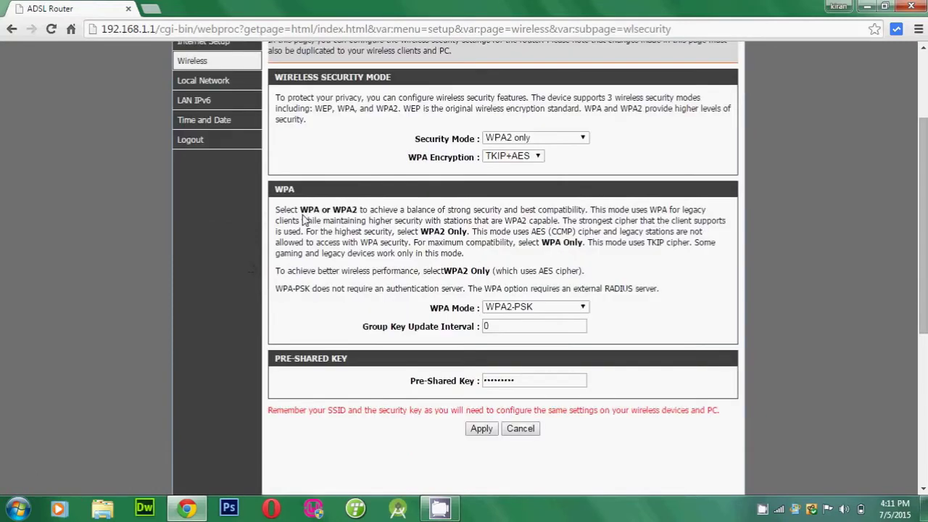
pyautogui.scroll(-4, 305, 219)
pyautogui.scroll(4, 408, 271)
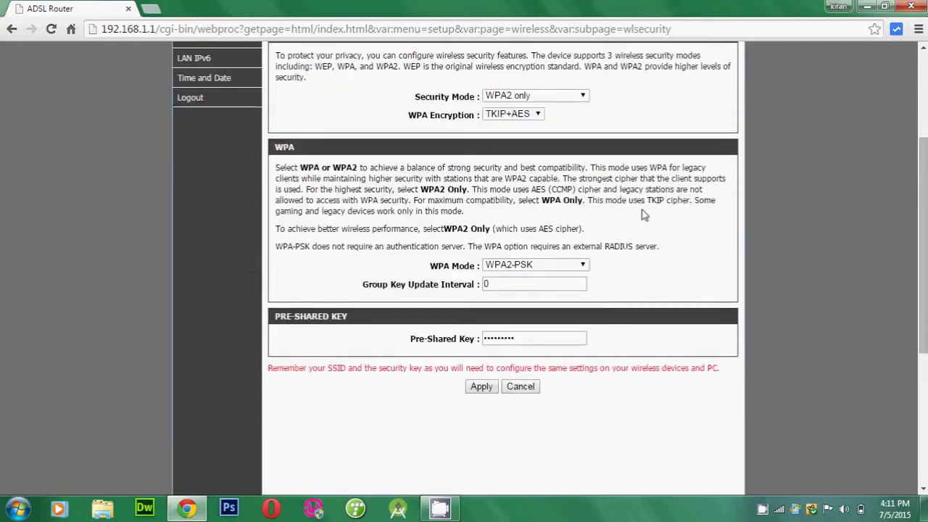
pyautogui.scroll(-2, 308, 298)
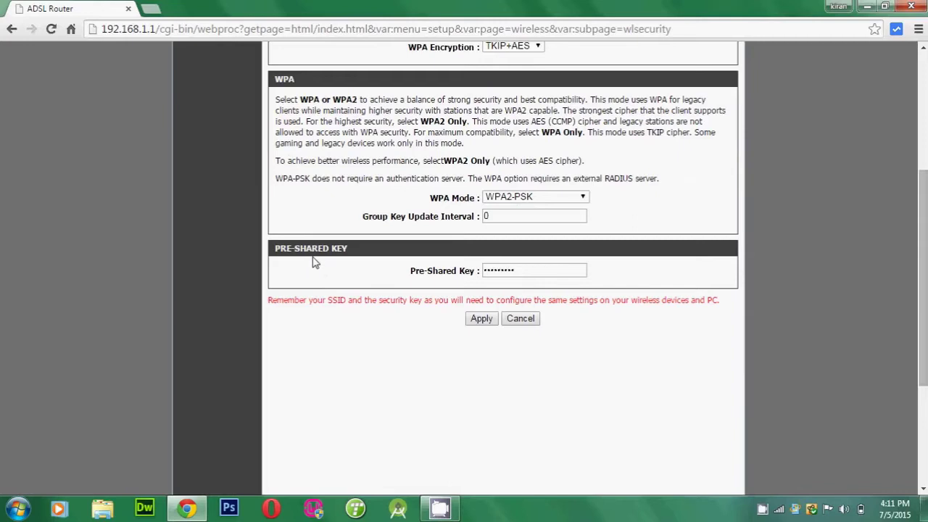
pyautogui.moveTo(520, 268); pyautogui.dragTo(446, 268)
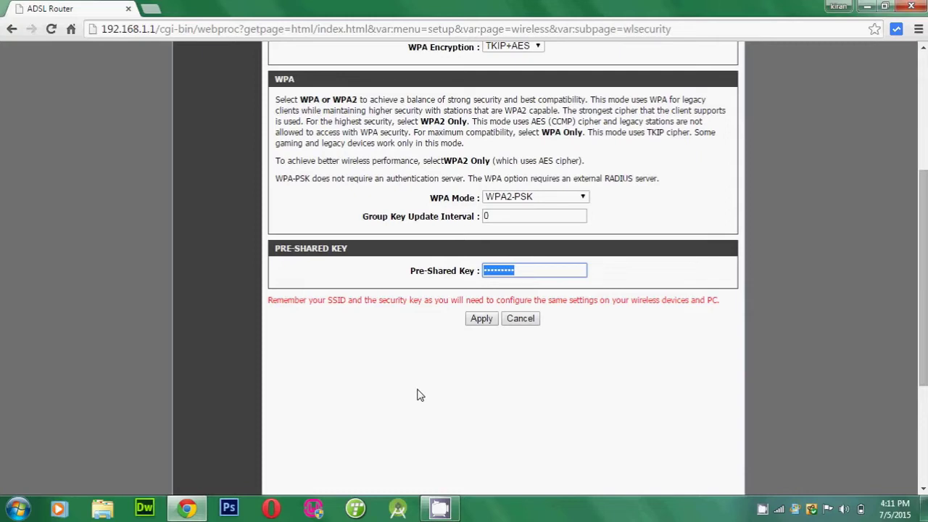
pyautogui.write('••••••••••••')
pyautogui.moveTo(537, 269); pyautogui.dragTo(410, 285)
pyautogui.write('••••')
pyautogui.click(476, 323)
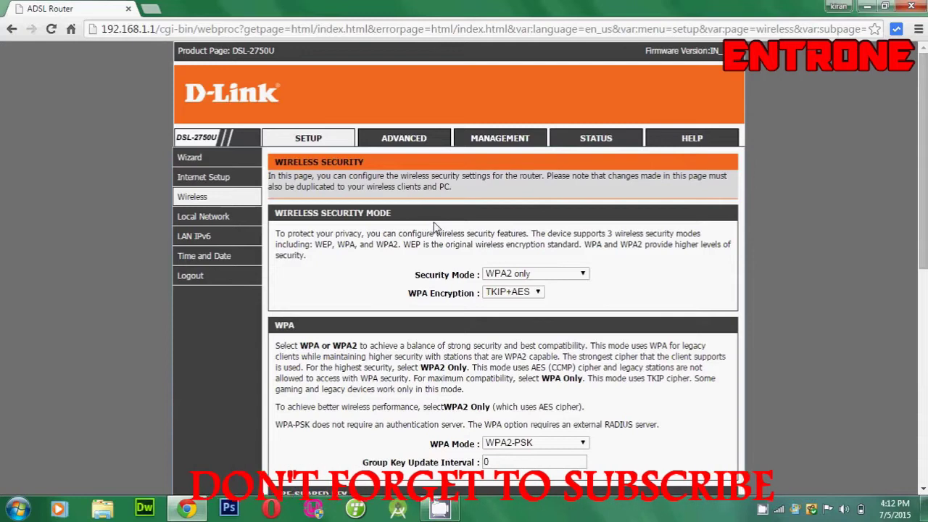
# Step: Reboot the D-Link router from the MANAGEMENT tab's System Reboot section
pyautogui.click(487, 138)
pyautogui.click(493, 217)
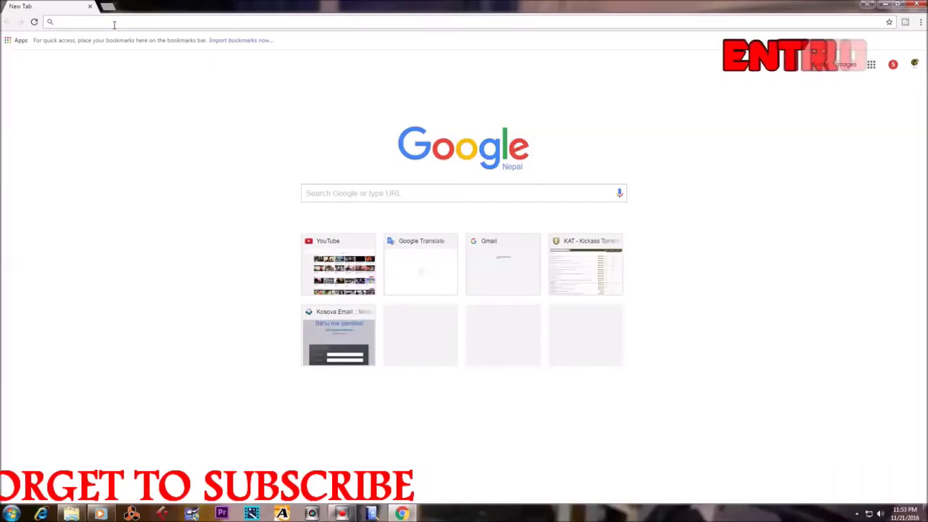
# Step: Go to 192.168.1.1 and log in to the TOTOLINK admin with the router's user name and password
pyautogui.click(114, 22)
pyautogui.write('1927')
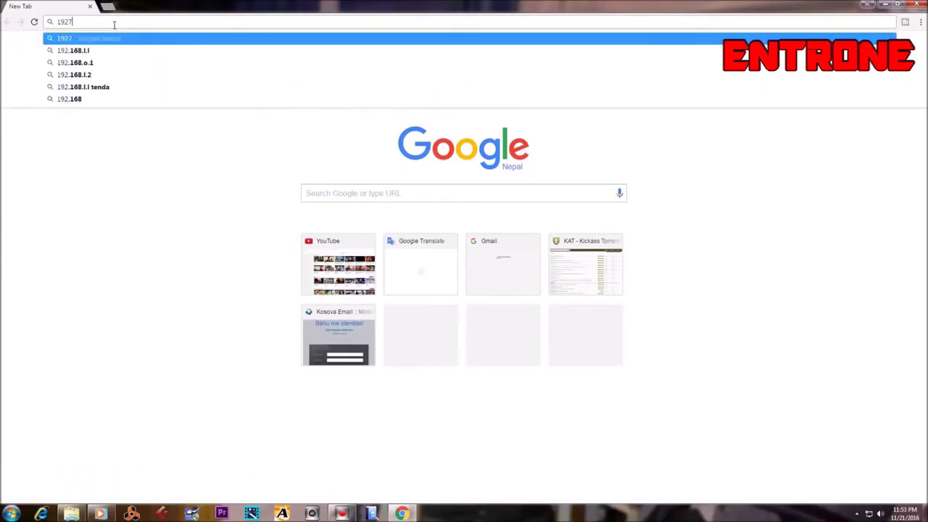
pyautogui.press('BackSpace')
pyautogui.write('.')
pyautogui.write('68.')
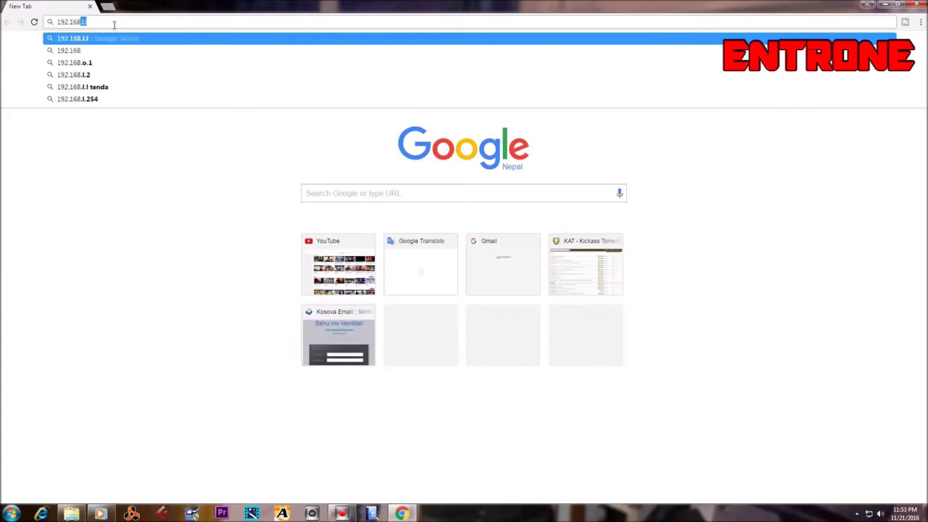
pyautogui.write('1.1')
pyautogui.press('Return')
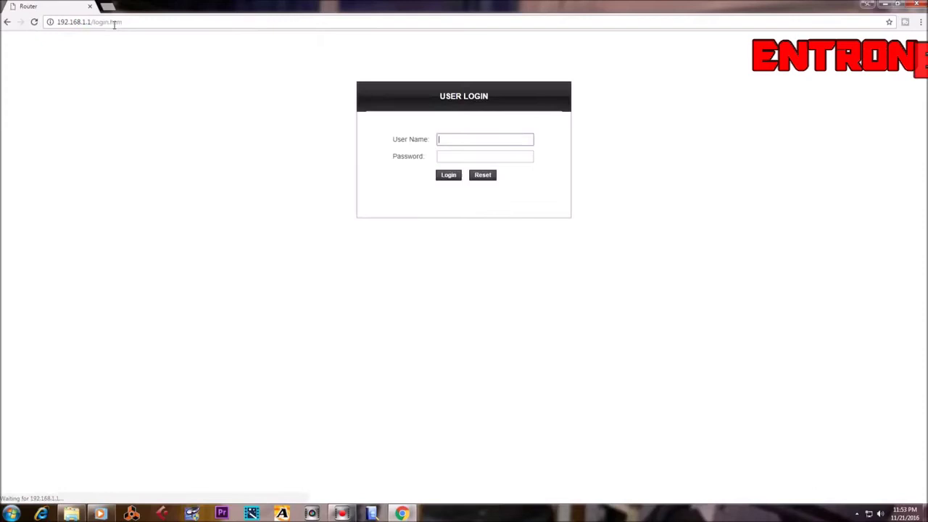
pyautogui.write('admin')
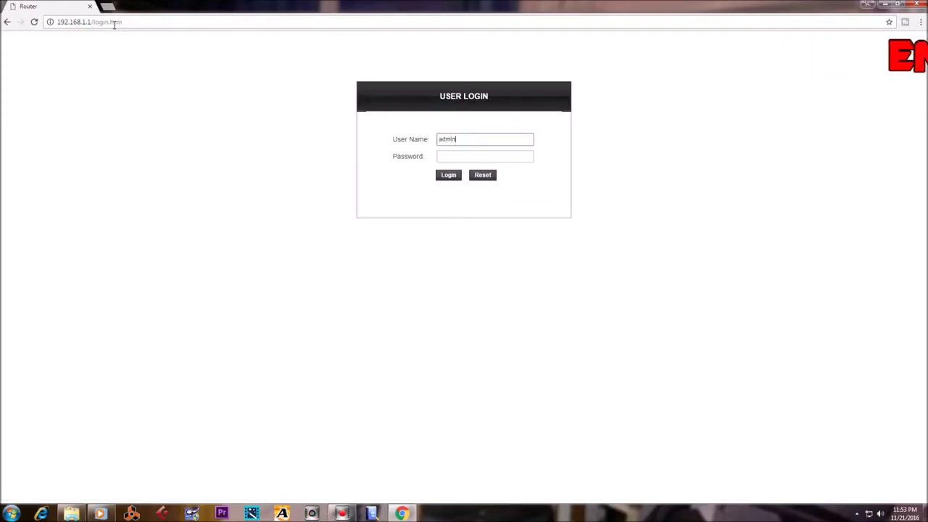
pyautogui.press('Tab')
pyautogui.write('admin')
pyautogui.press('Return')
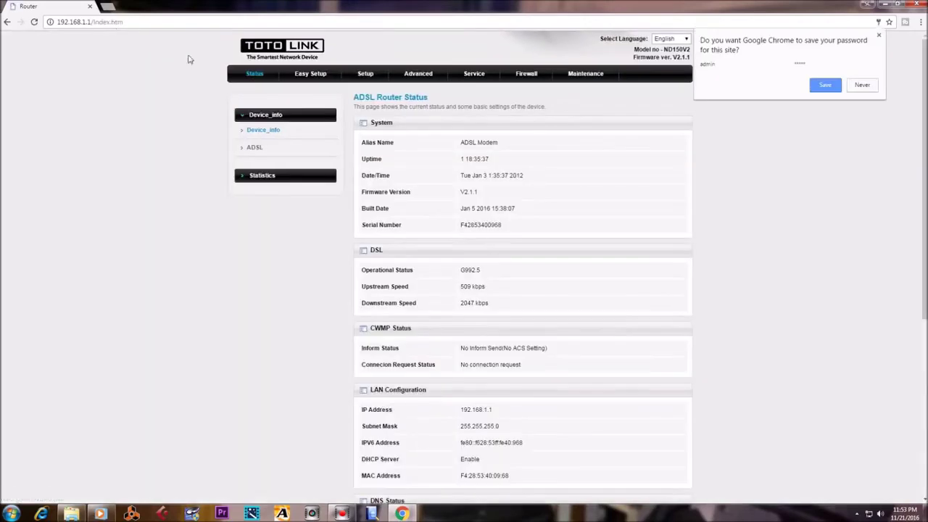
# Step: Replace the root network's WPA2 pre-shared key in Wireless Security, apply it, and confirm the WPS warning
pyautogui.click(861, 87)
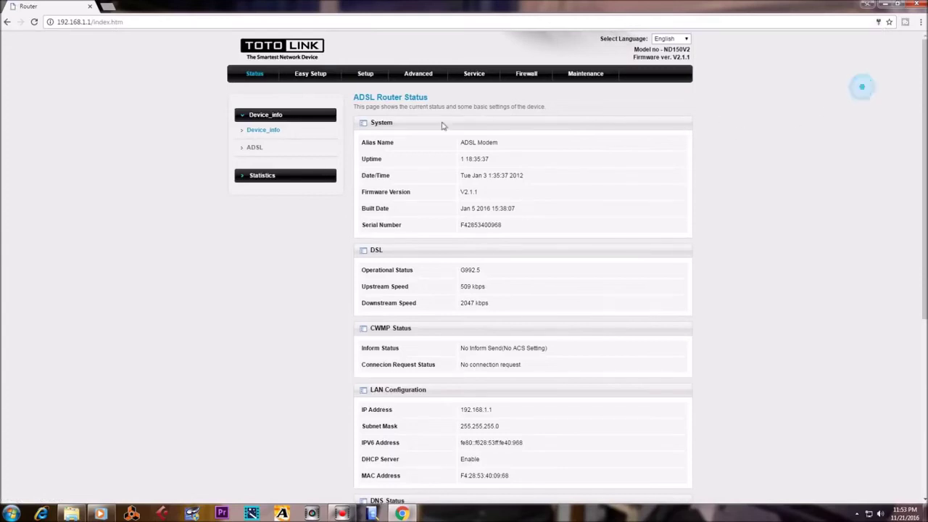
pyautogui.click(365, 74)
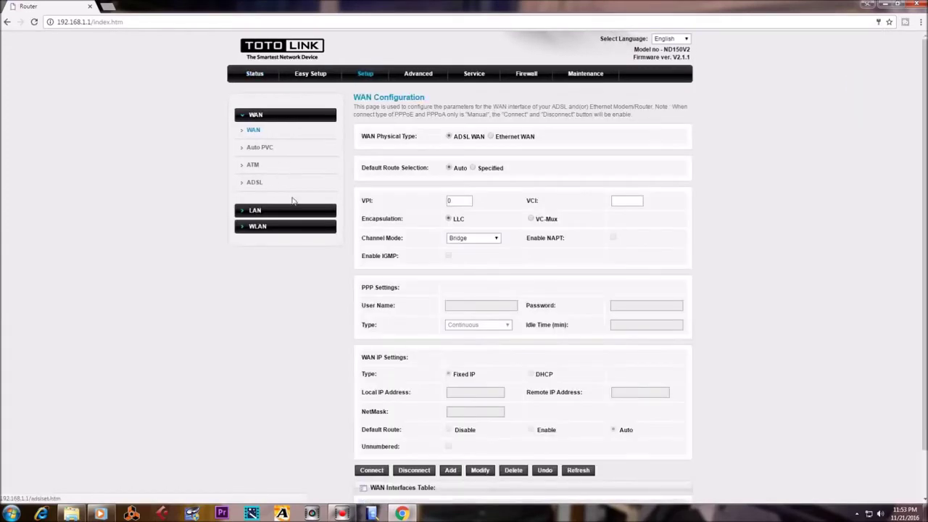
pyautogui.click(267, 227)
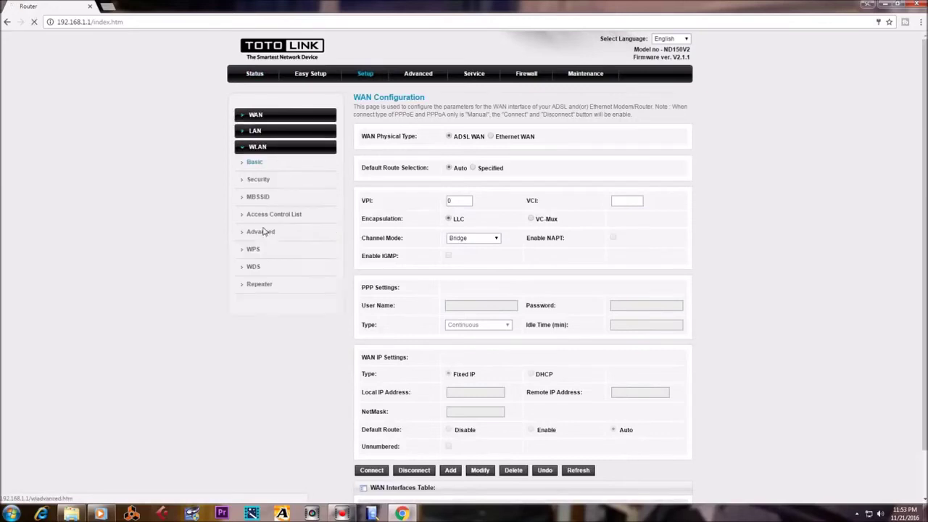
pyautogui.click(261, 180)
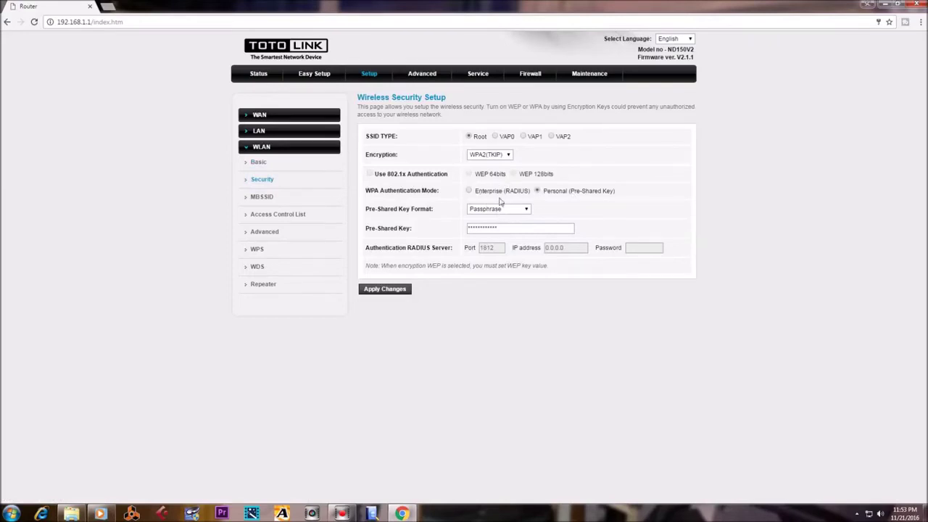
pyautogui.moveTo(505, 228); pyautogui.dragTo(421, 220)
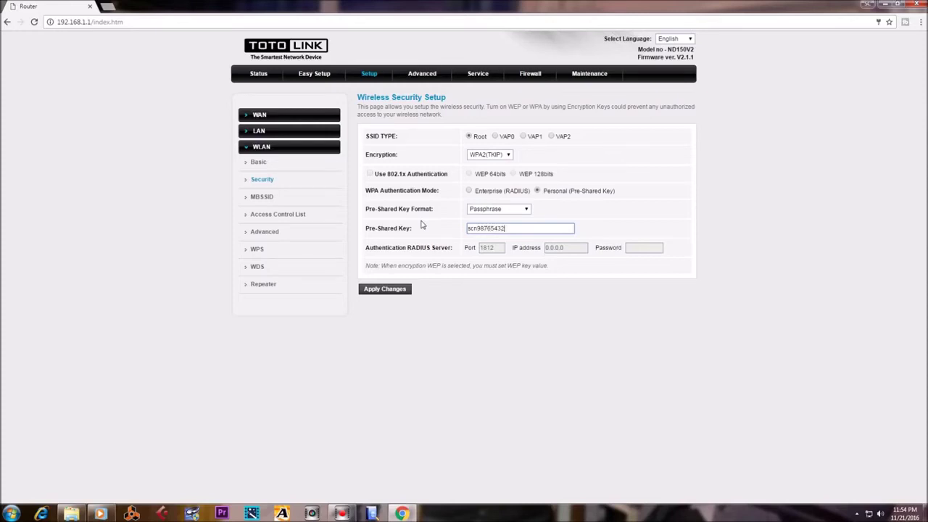
pyautogui.click(397, 292)
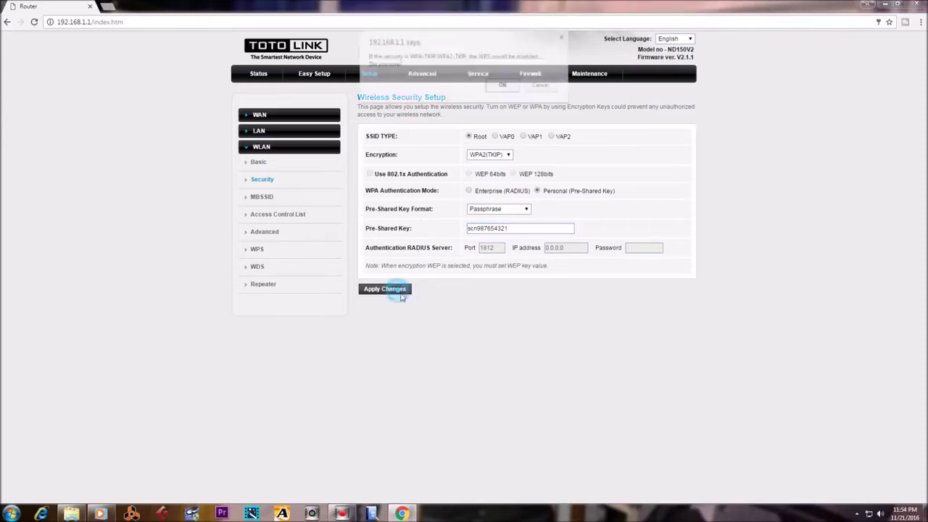
pyautogui.click(502, 85)
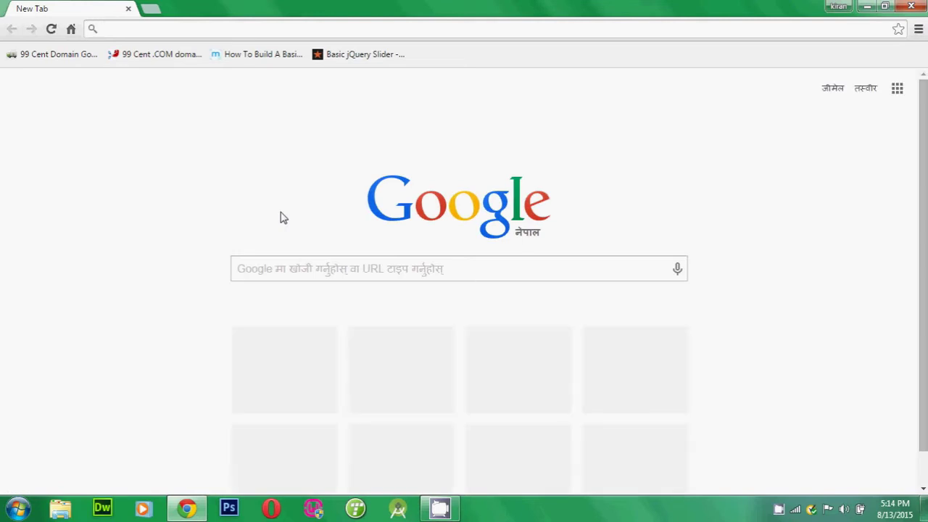
# Step: Load the D-Link admin at 192.168.1.1 and submit the admin login
pyautogui.write('192.168.1')
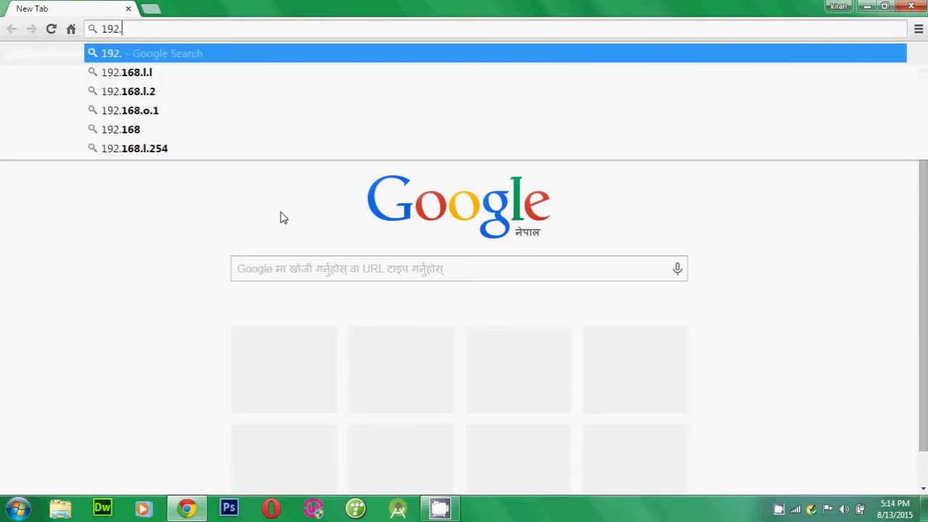
pyautogui.write('.1')
pyautogui.press('Return')
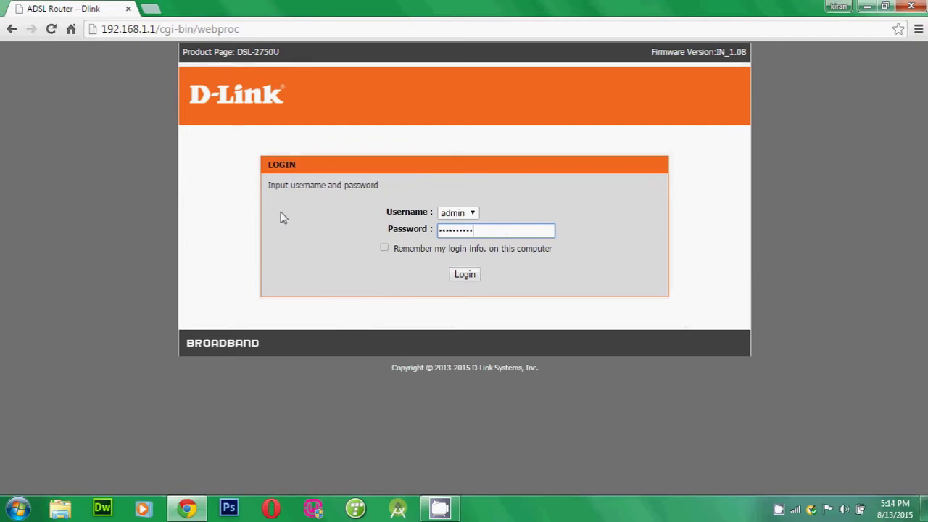
pyautogui.press('Return')
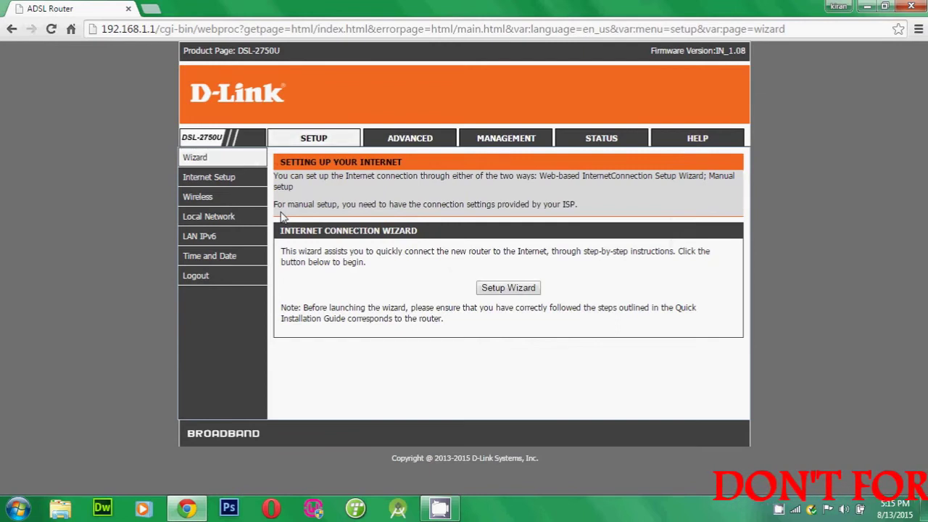
# Step: Open Setup > Wireless Basic, check the tray Wi-Fi list, and select the SSID 'acbd'
pyautogui.moveTo(252, 199)
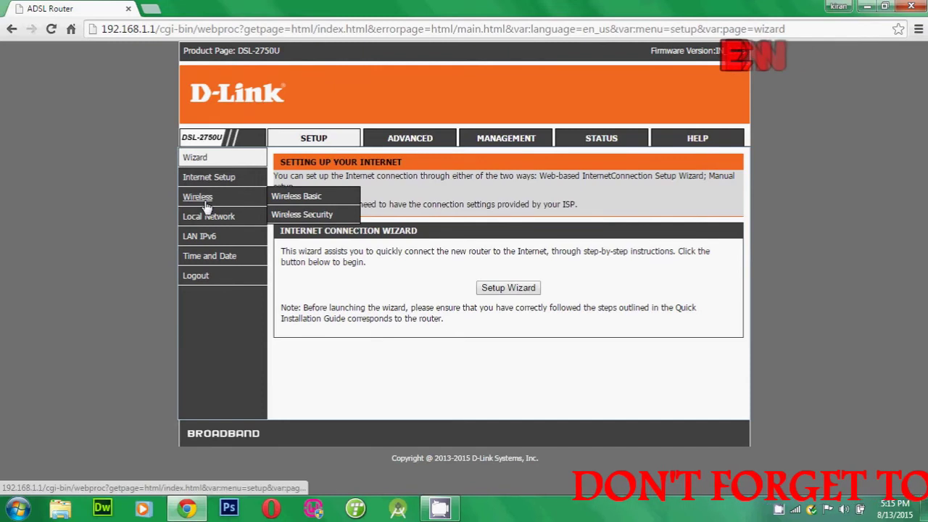
pyautogui.click(298, 198)
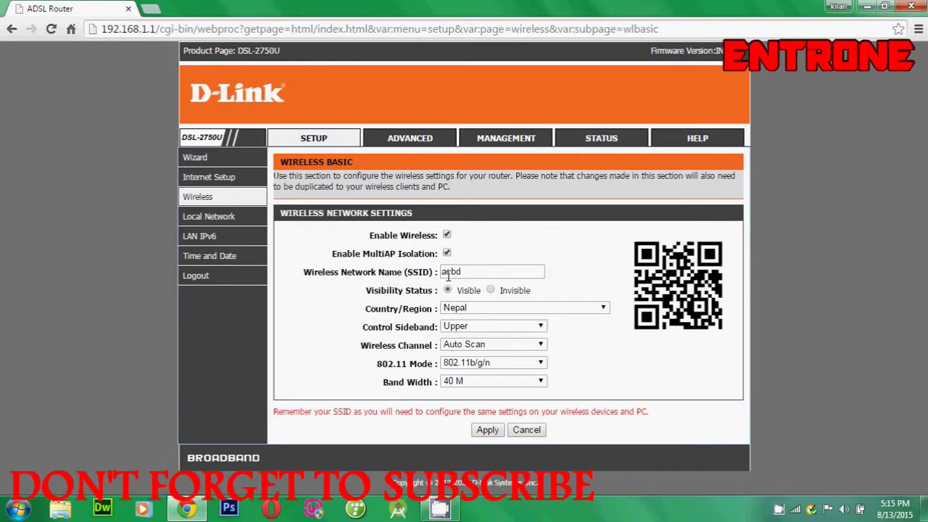
pyautogui.click(795, 509)
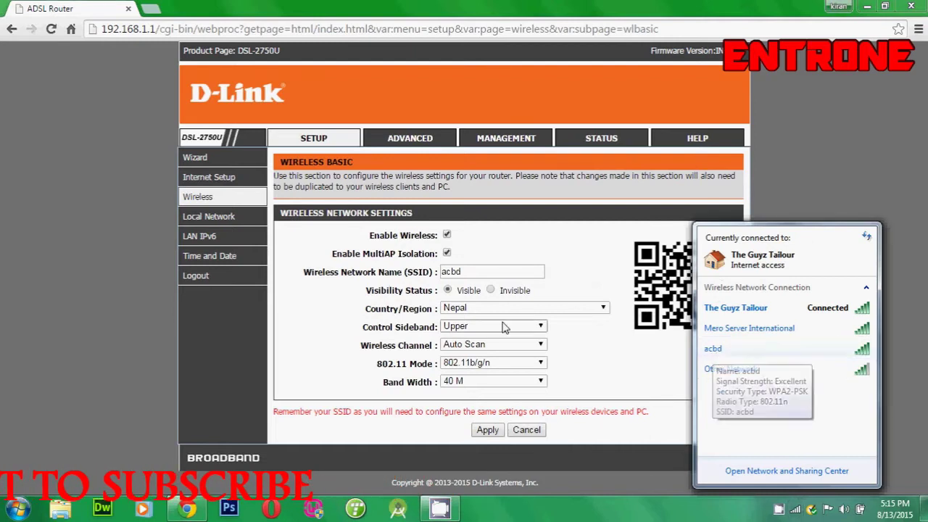
pyautogui.click(532, 269)
pyautogui.moveTo(533, 269); pyautogui.dragTo(253, 270)
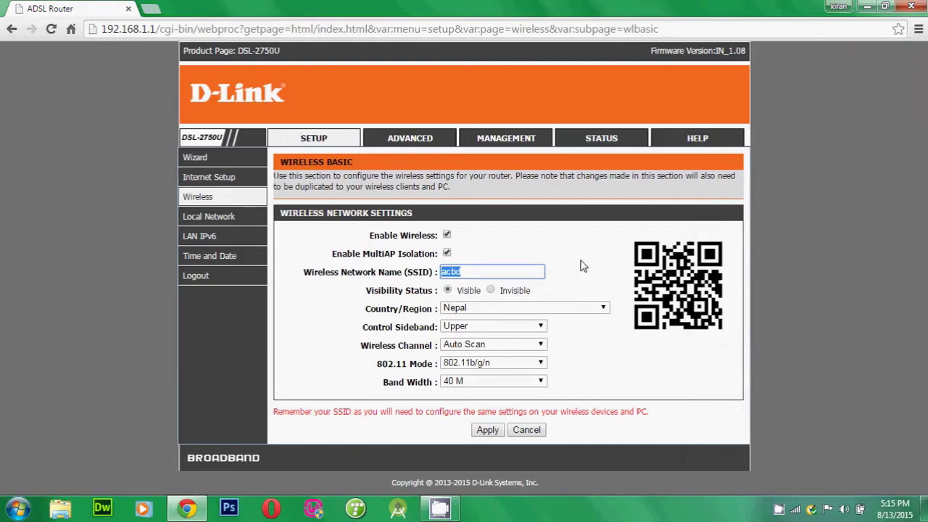
# Step: Replace the SSID 'acbd' with 'asdk' and apply the change
pyautogui.write('asdk')
pyautogui.click(486, 432)
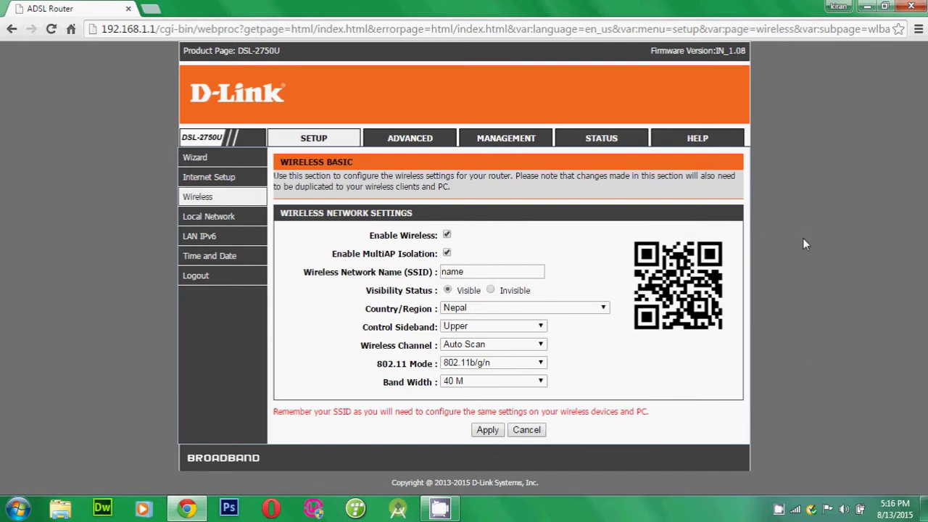
# Step: Confirm the renamed network appears in the tray Wi-Fi list, then enter 192.168.0.1 as the address
pyautogui.click(795, 509)
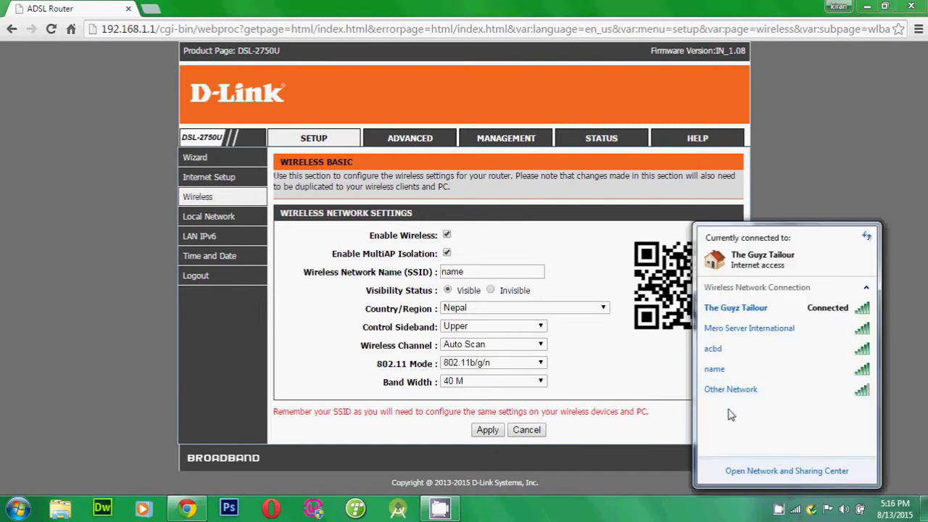
pyautogui.moveTo(718, 374)
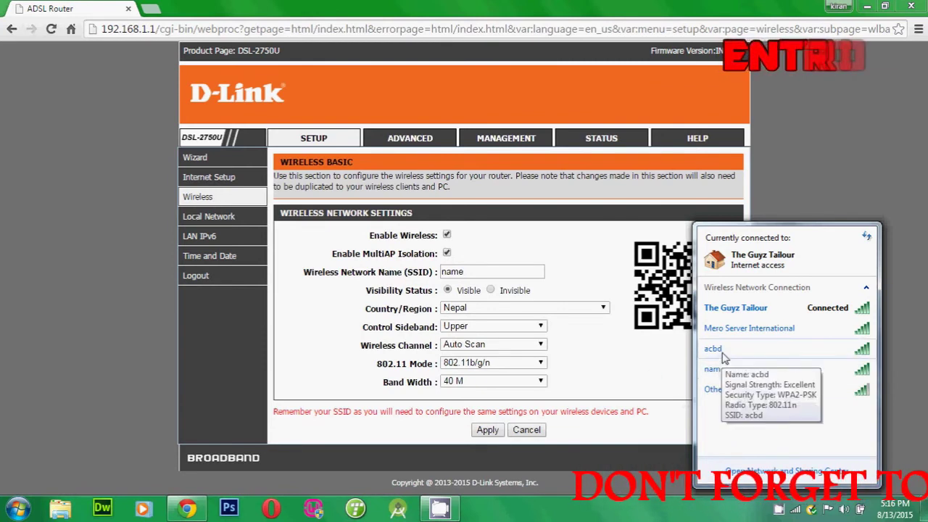
pyautogui.click(616, 442)
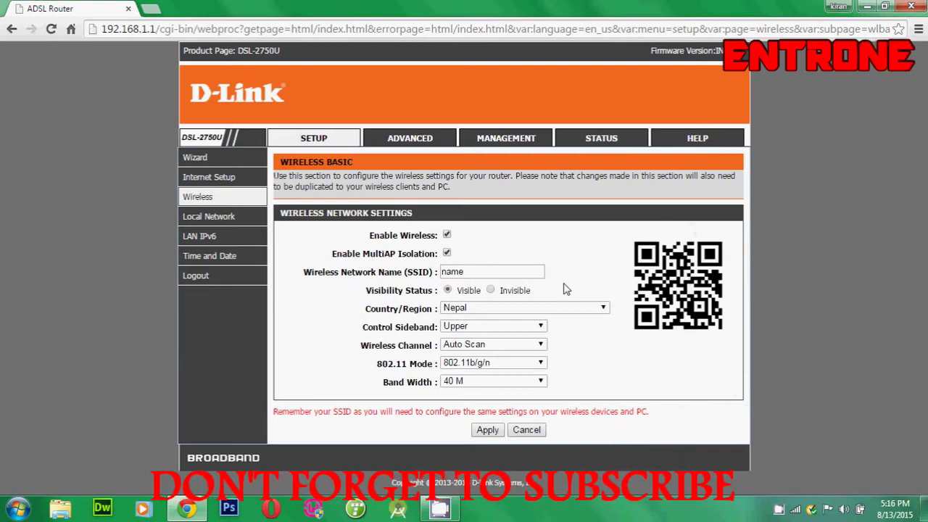
pyautogui.click(795, 508)
pyautogui.click(694, 372)
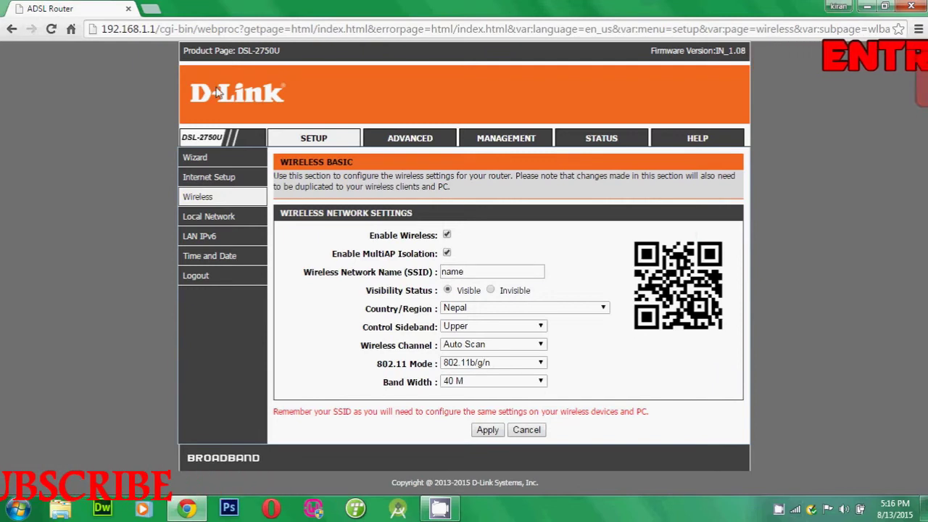
pyautogui.click(166, 29)
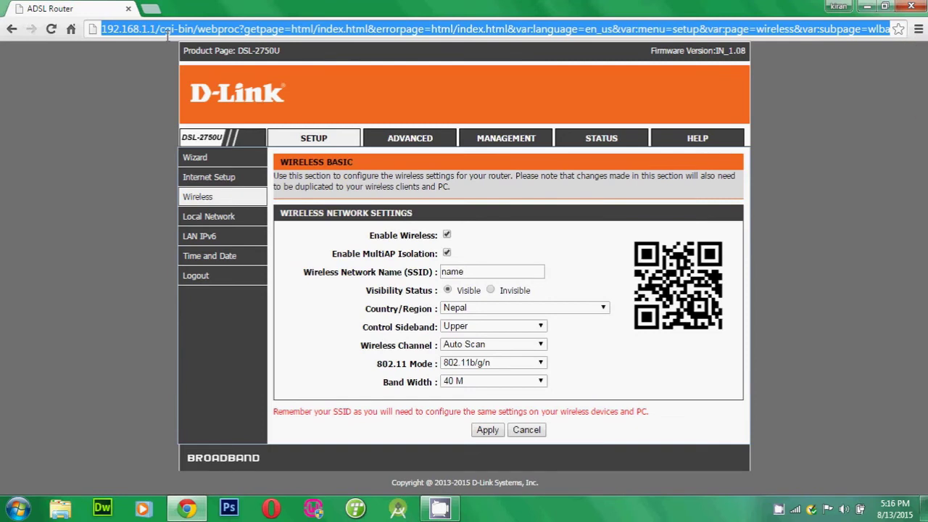
pyautogui.write('192')
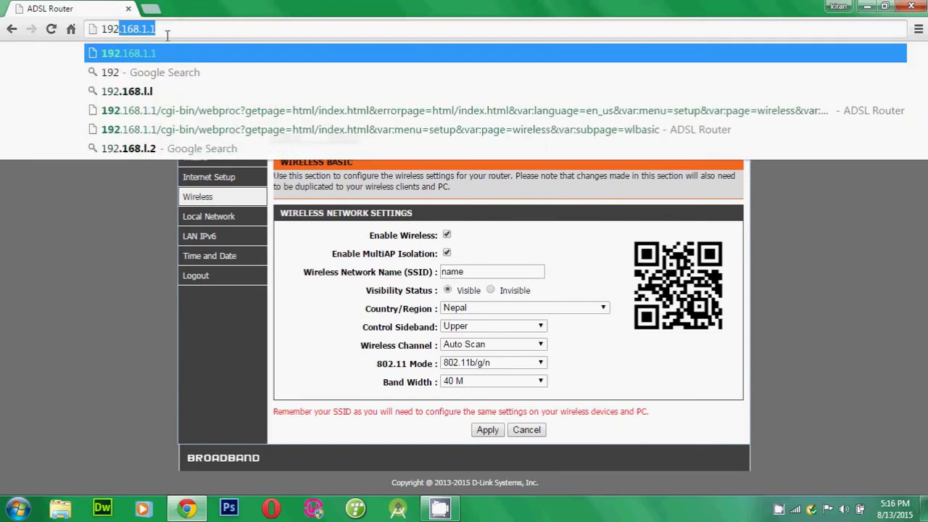
pyautogui.write('.168.0')
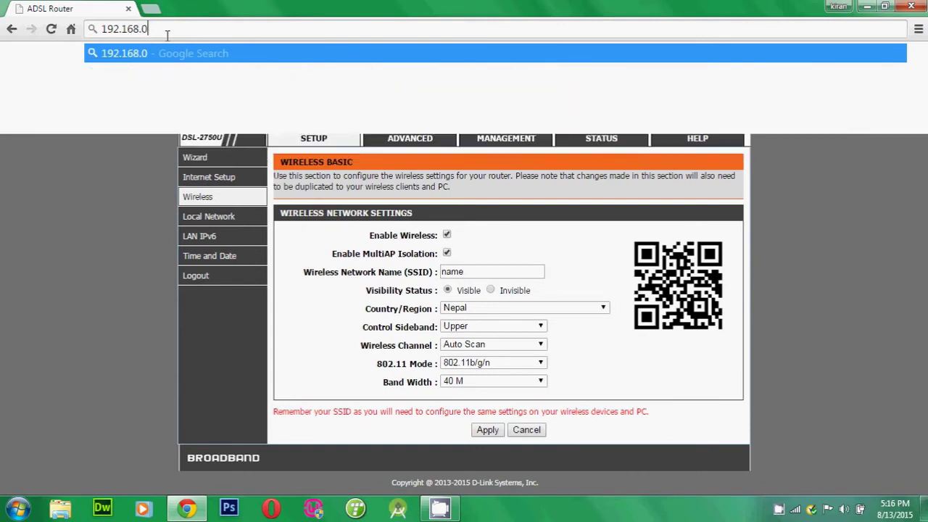
pyautogui.write('.1')
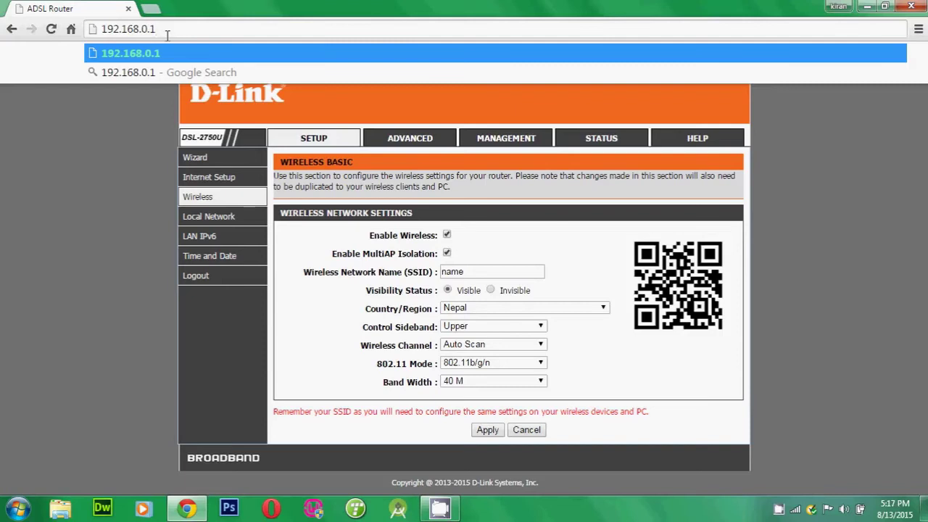
# Step: Load 192.168.0.1 and log in to the TP-Link TL-WR741N with the router's admin credentials
pyautogui.press('Return')
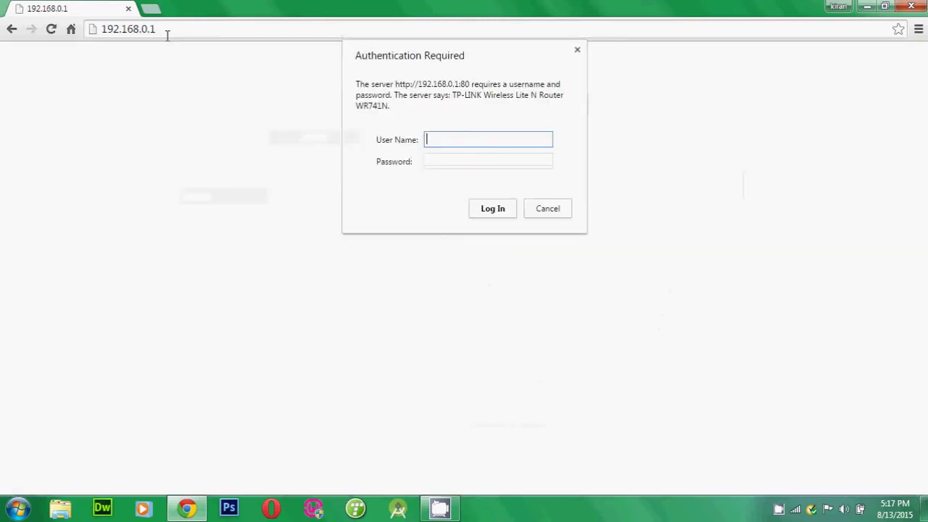
pyautogui.write('admin')
pyautogui.press('Tab')
pyautogui.write('*********')
pyautogui.press('Return')
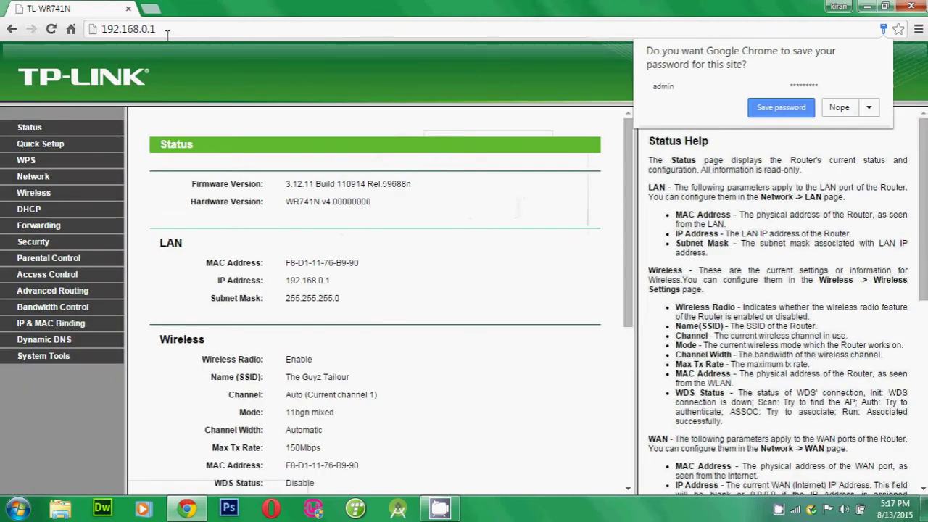
# Step: Open the Wireless settings and clear the network name 'The Guyz Tailour' from its field
pyautogui.click(838, 108)
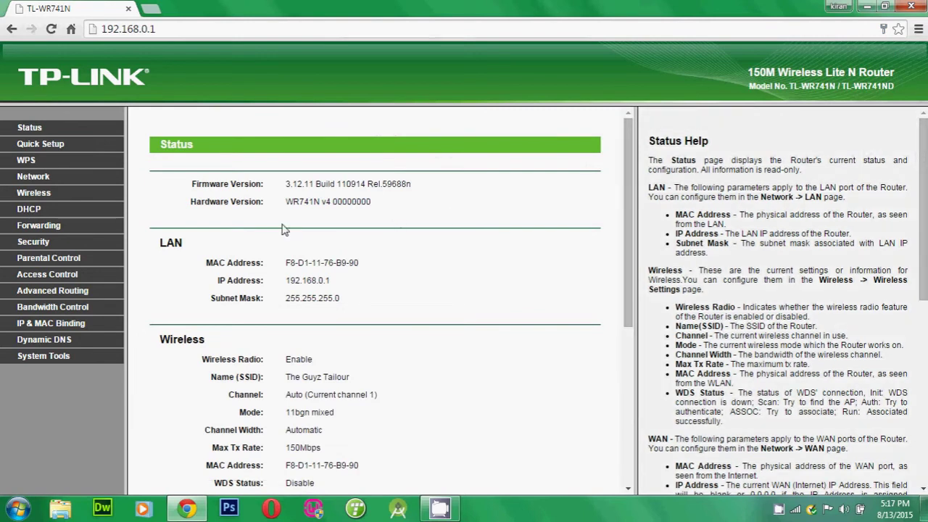
pyautogui.click(42, 197)
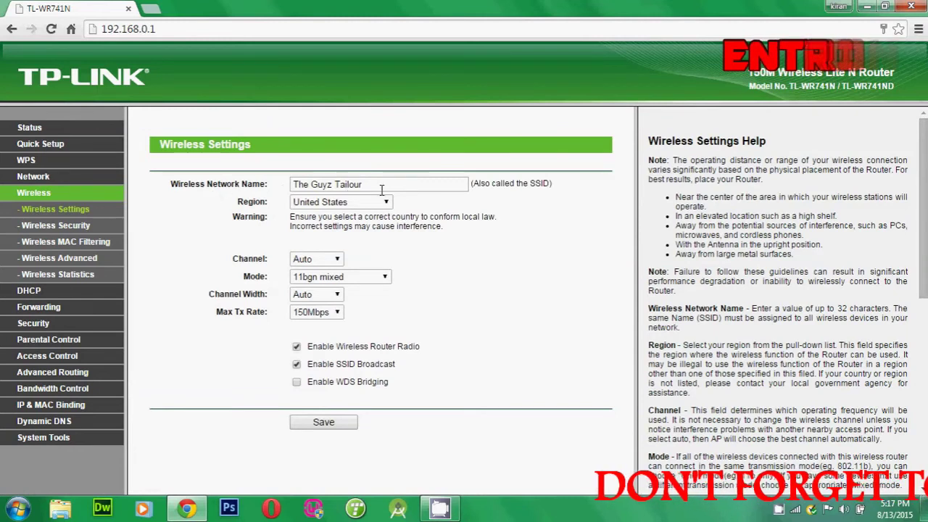
pyautogui.tripleClick(331, 185)
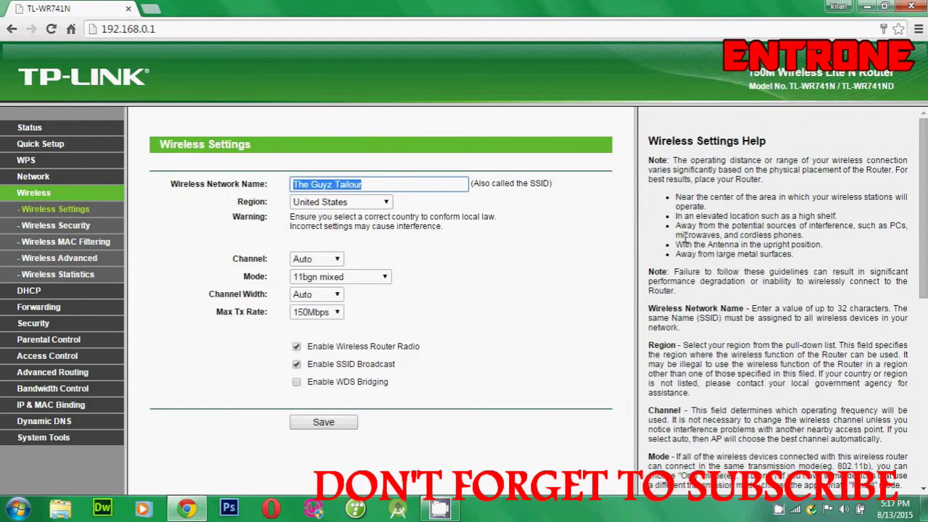
pyautogui.click(795, 510)
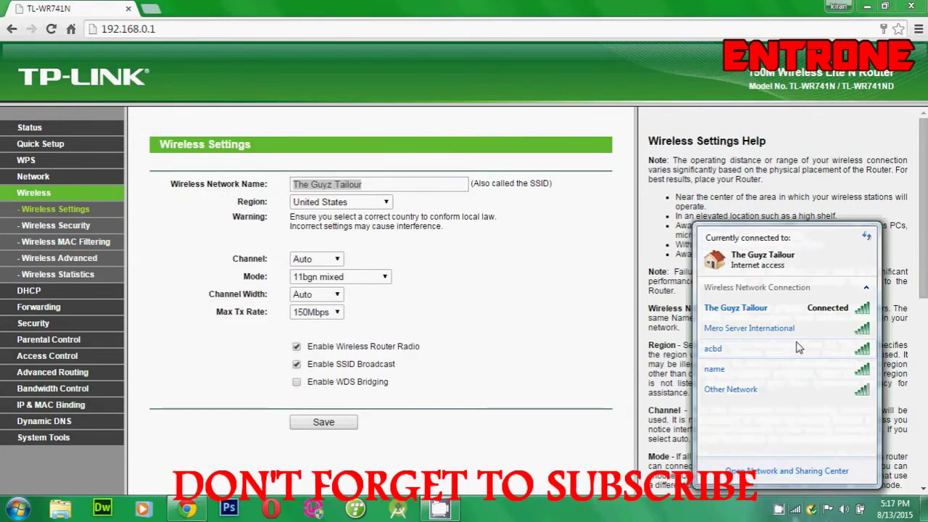
pyautogui.click(362, 158)
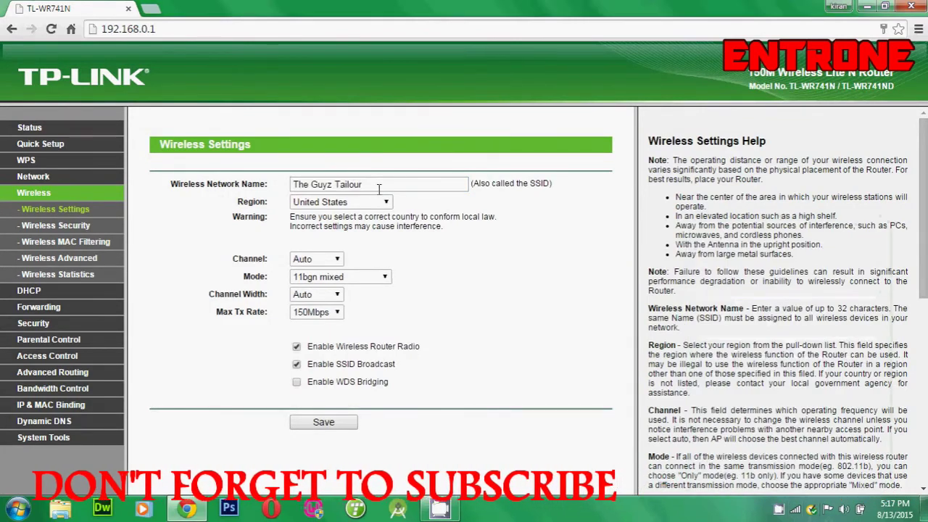
pyautogui.click(248, 194)
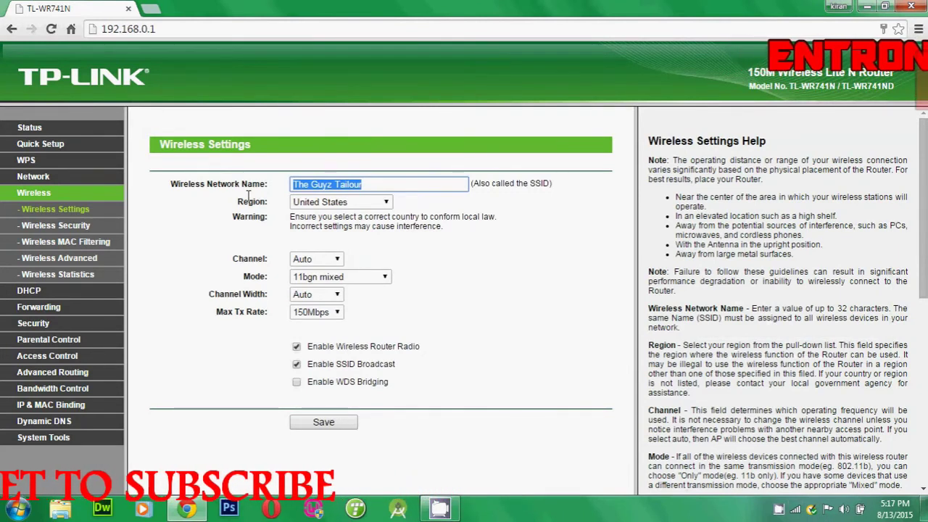
pyautogui.write('adminfahufu')
pyautogui.press('BackSpace')
pyautogui.press('BackSpace')
pyautogui.press('BackSpace')
pyautogui.press('BackSpace')
pyautogui.press('BackSpace')
pyautogui.press('BackSpace')
pyautogui.press('BackSpace')
pyautogui.press('BackSpace')
pyautogui.press('BackSpace')
pyautogui.press('BackSpace')
pyautogui.press('BackSpace')
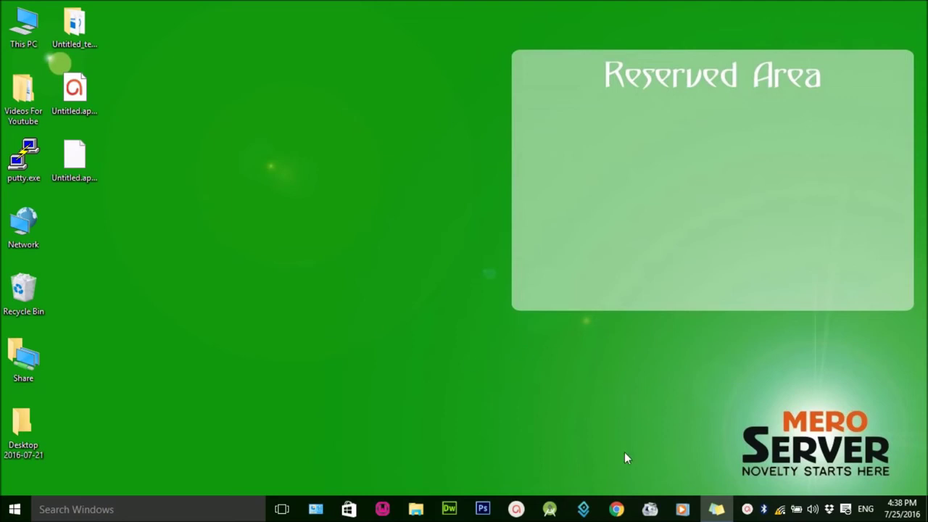
# Step: Relaunch Chrome, go to 192.168.0.1, and log in to the TP-Link admin with the router credentials
pyautogui.click(617, 507)
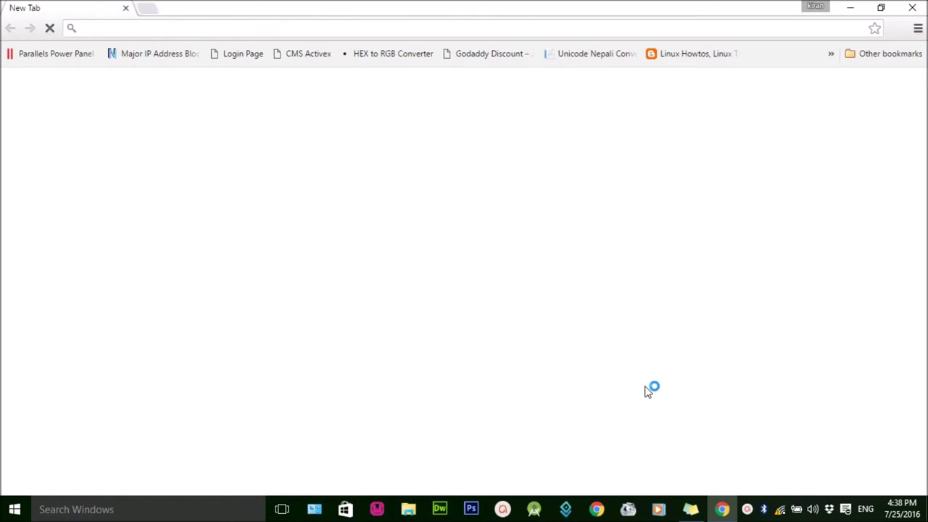
pyautogui.click(232, 31)
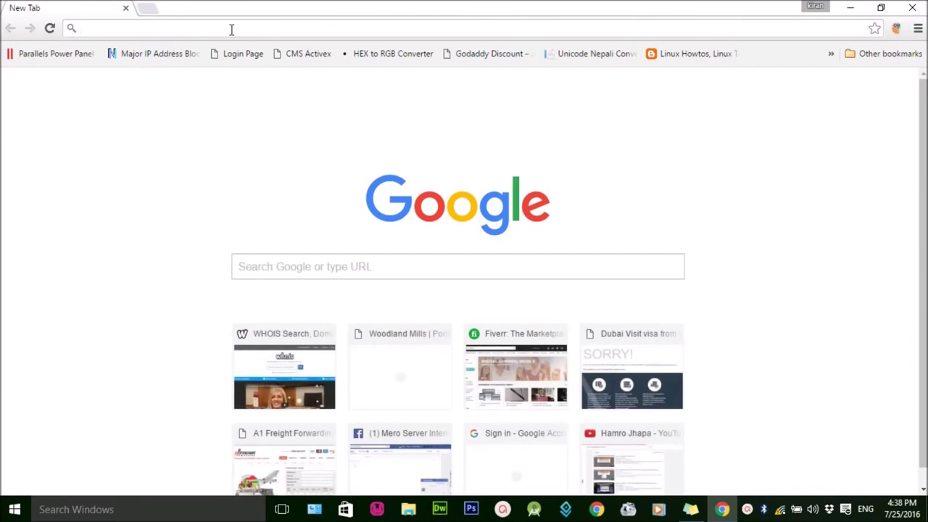
pyautogui.write('192.168.')
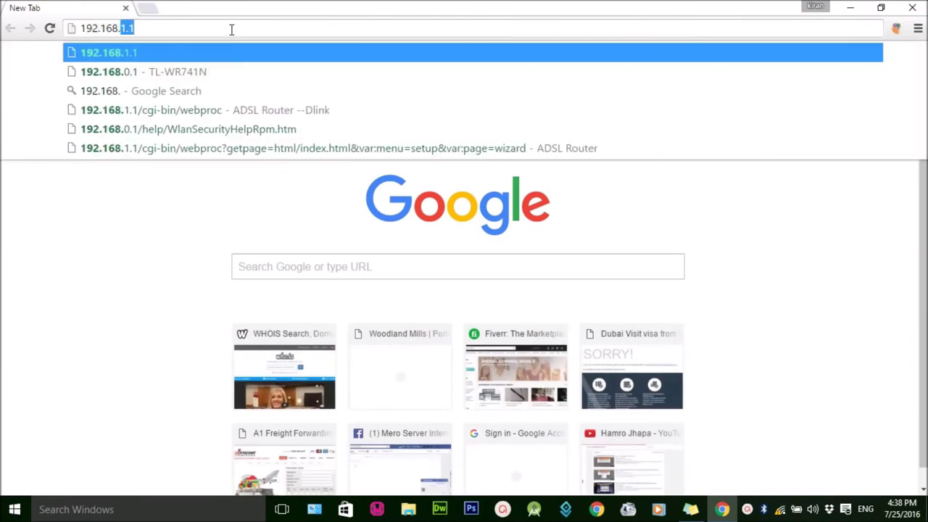
pyautogui.write('0.1')
pyautogui.press('Return')
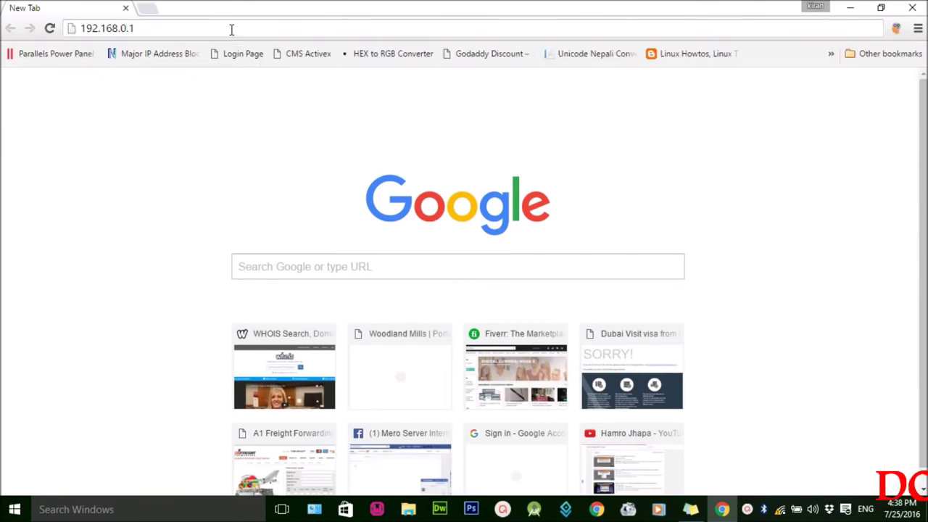
pyautogui.click(438, 123)
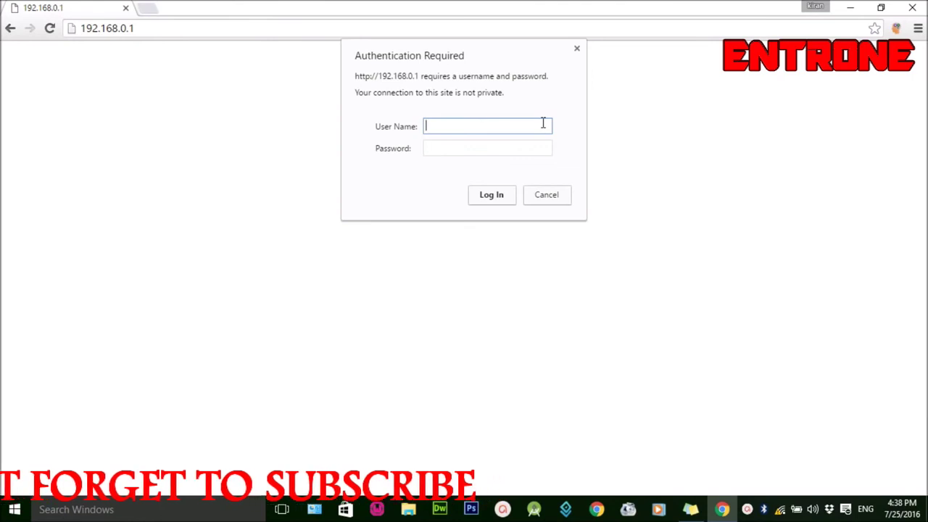
pyautogui.write('admin')
pyautogui.press('Tab')
pyautogui.write('a')
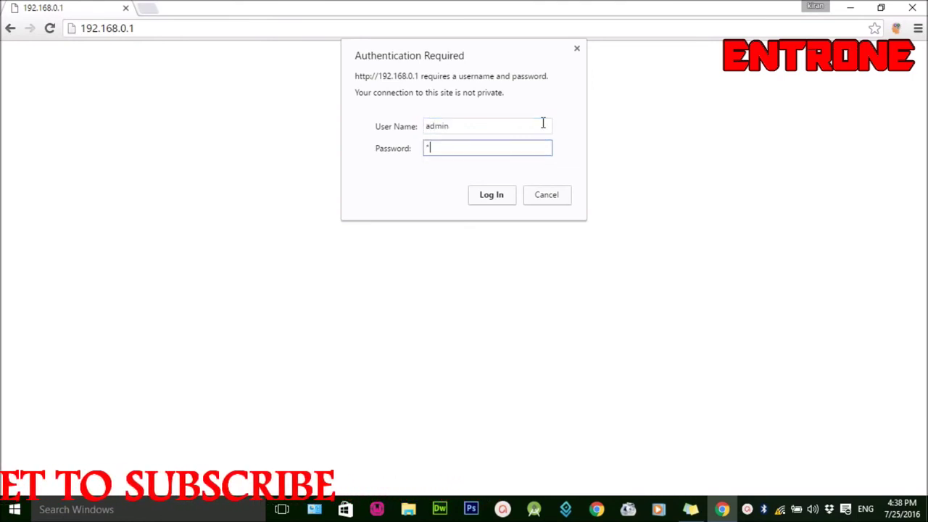
pyautogui.write('dmin')
pyautogui.press('Return')
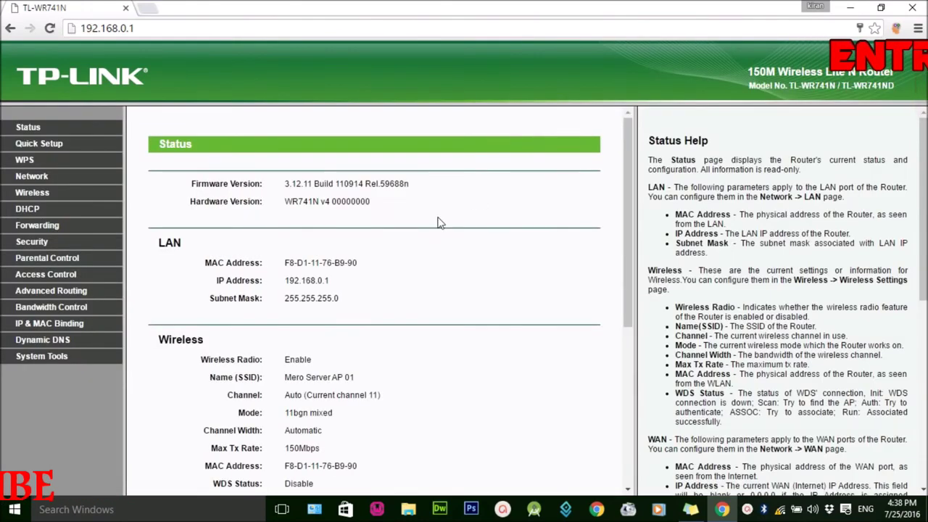
# Step: Open Wireless > Wireless Security and scroll to the WPA/WPA2-Personal section
pyautogui.click(34, 196)
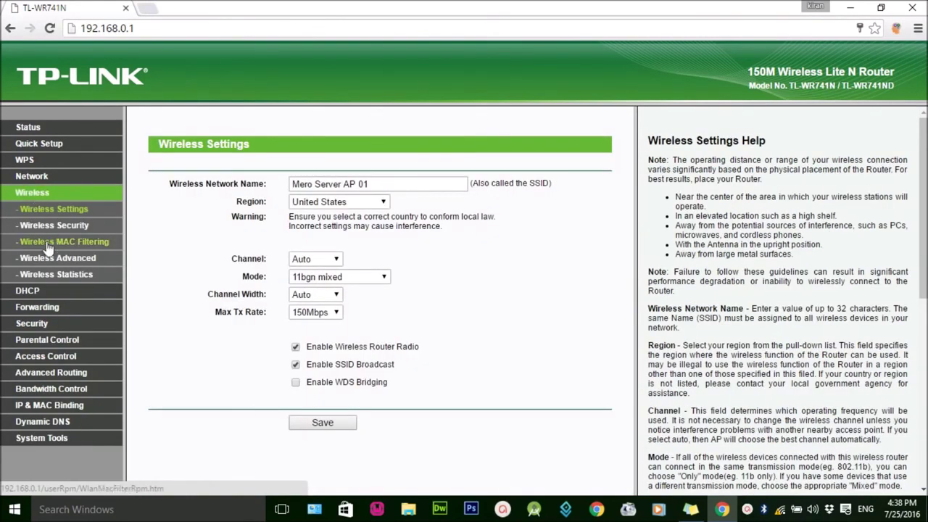
pyautogui.click(52, 225)
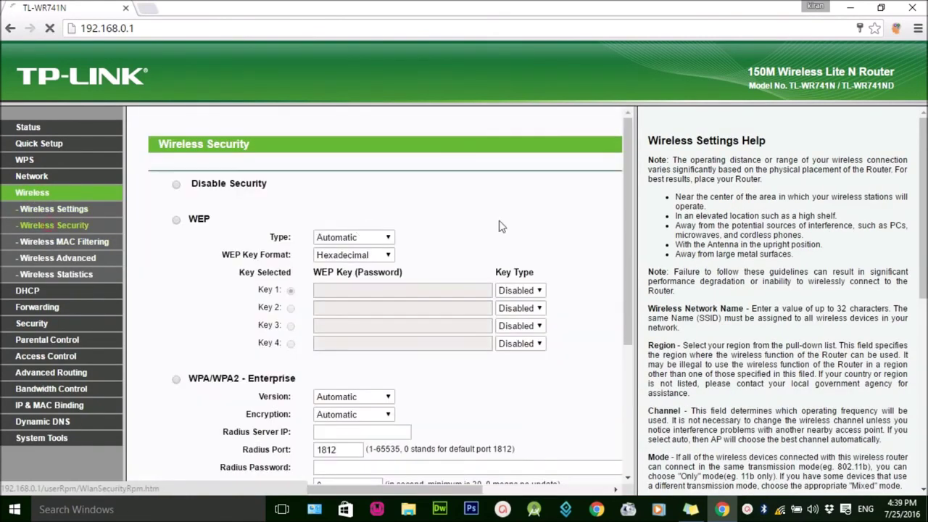
pyautogui.scroll(-3, 585, 239)
pyautogui.scroll(3, 363, 235)
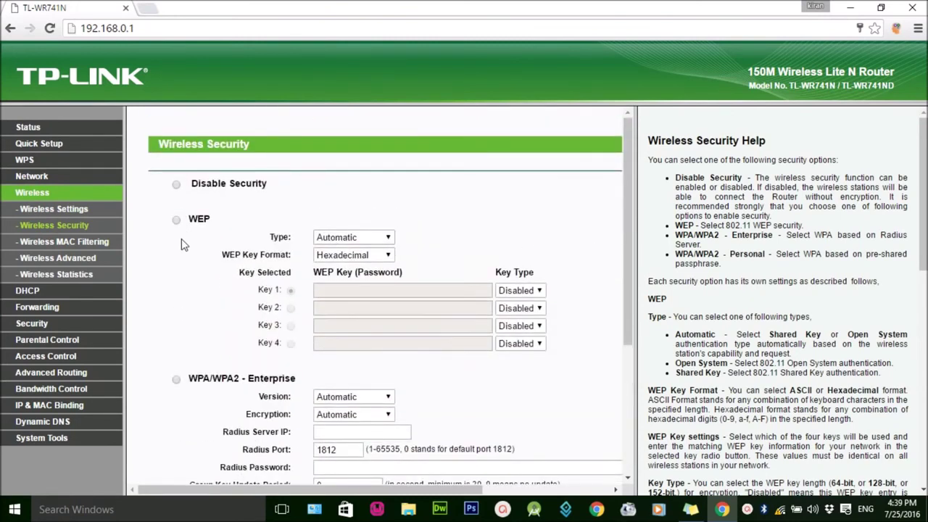
pyautogui.scroll(-1, 187, 211)
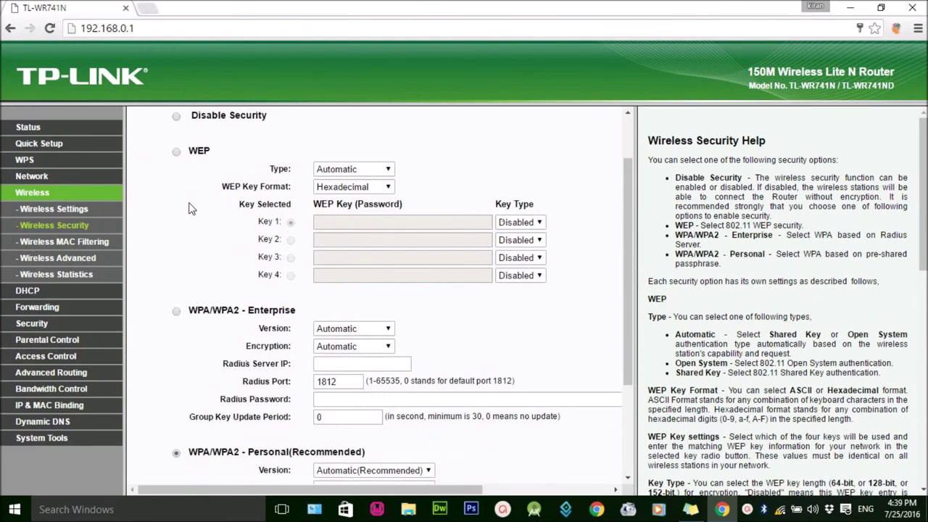
pyautogui.scroll(1, 191, 209)
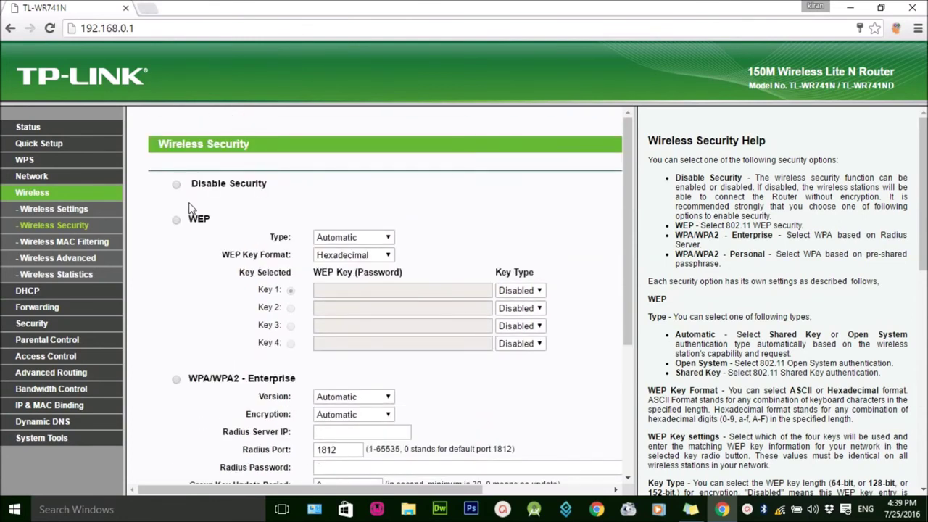
pyautogui.scroll(-2, 191, 209)
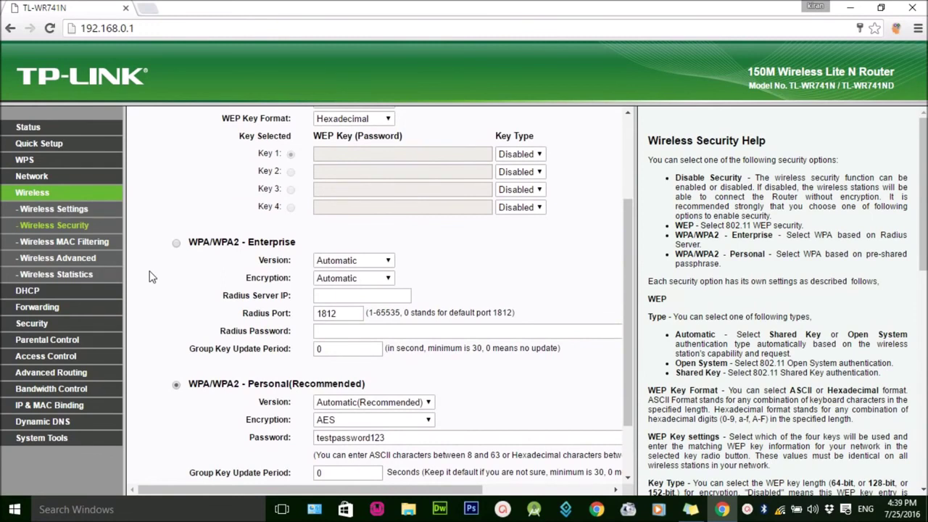
pyautogui.scroll(-1, 215, 325)
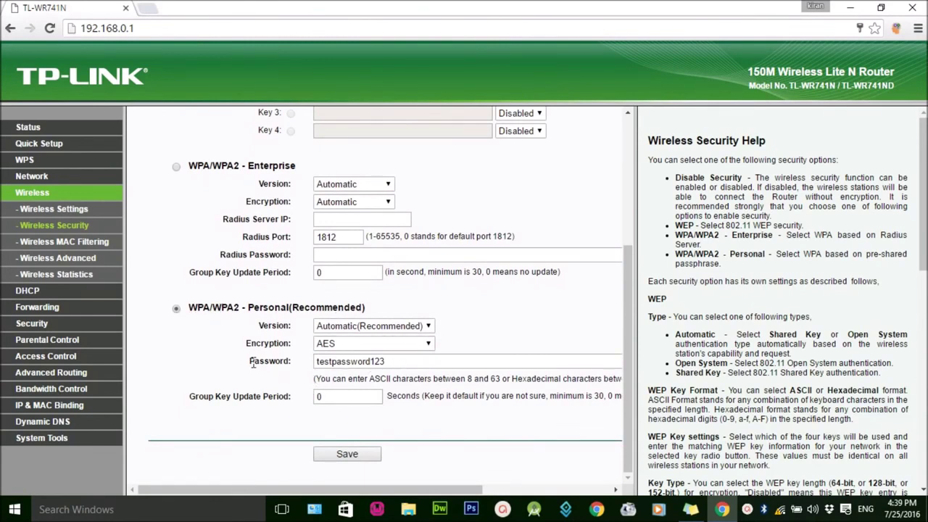
# Step: Replace the WPA/WPA2-Personal password with a new one and save it
pyautogui.moveTo(250, 361); pyautogui.dragTo(302, 362)
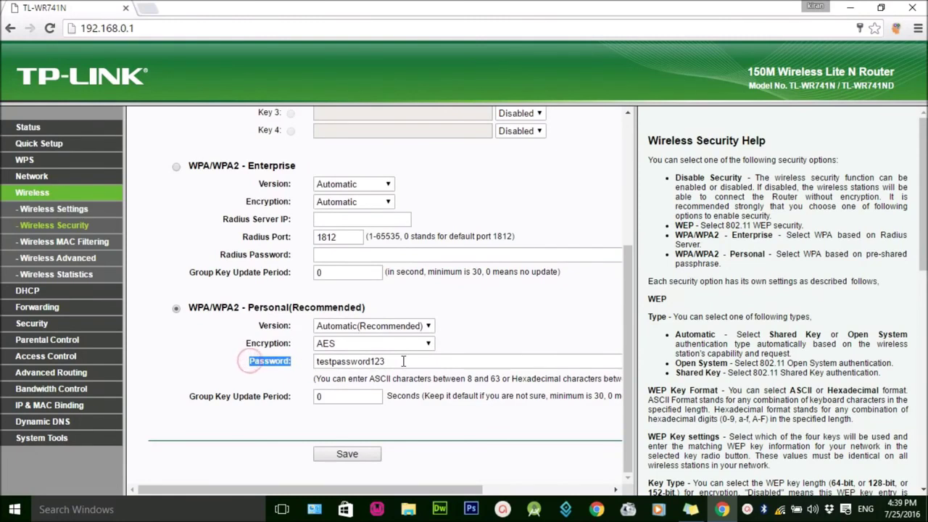
pyautogui.moveTo(402, 360); pyautogui.dragTo(294, 366)
pyautogui.write('n')
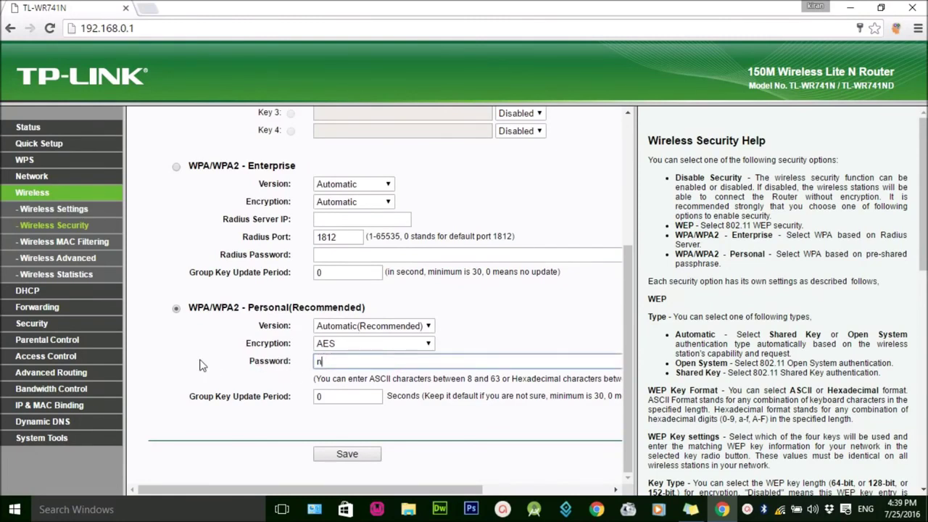
pyautogui.write('ewpassword')
pyautogui.scroll(2, 218, 362)
pyautogui.scroll(-2, 290, 406)
pyautogui.click(350, 458)
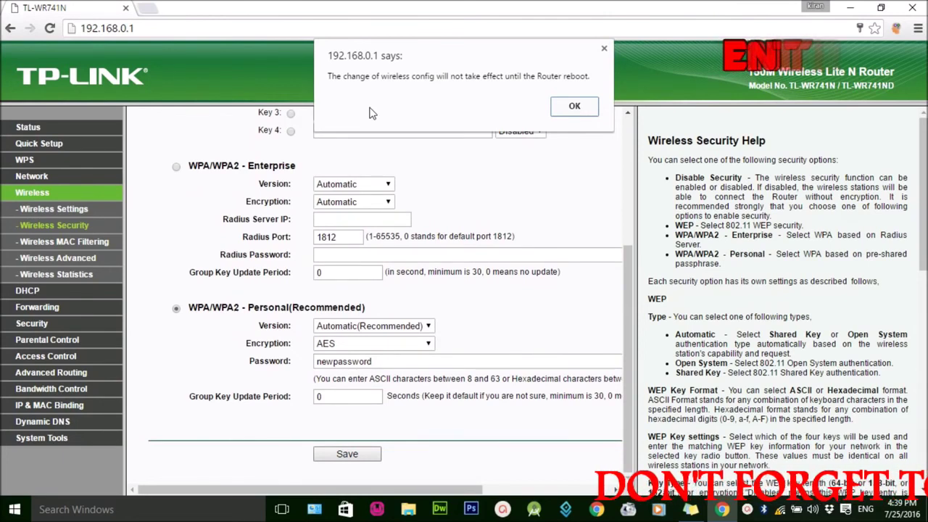
# Step: Acknowledge the TP-Link reboot-required alert and go to System Tools, landing on Time Settings
pyautogui.click(574, 106)
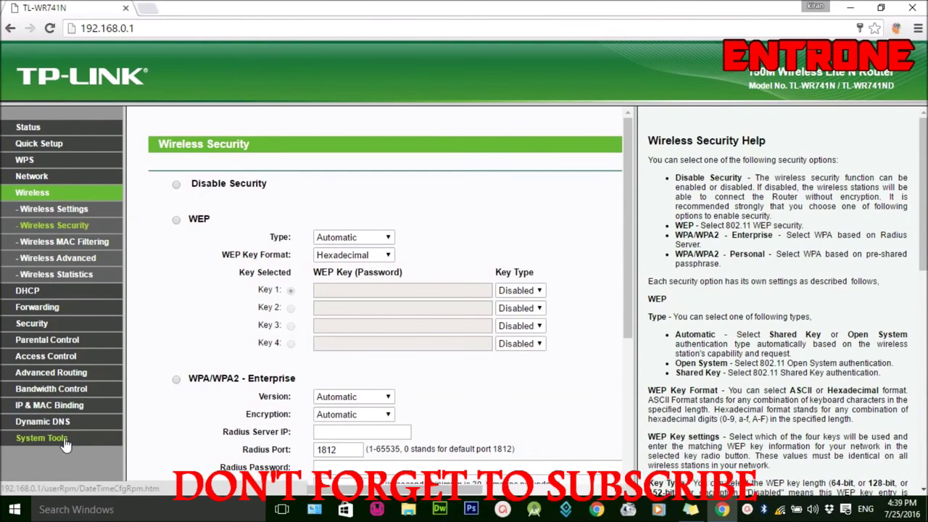
pyautogui.click(63, 441)
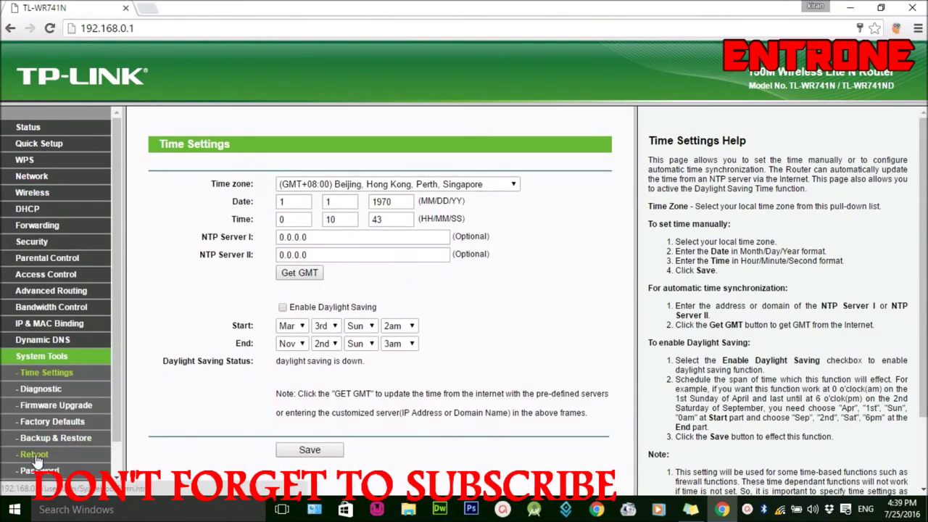